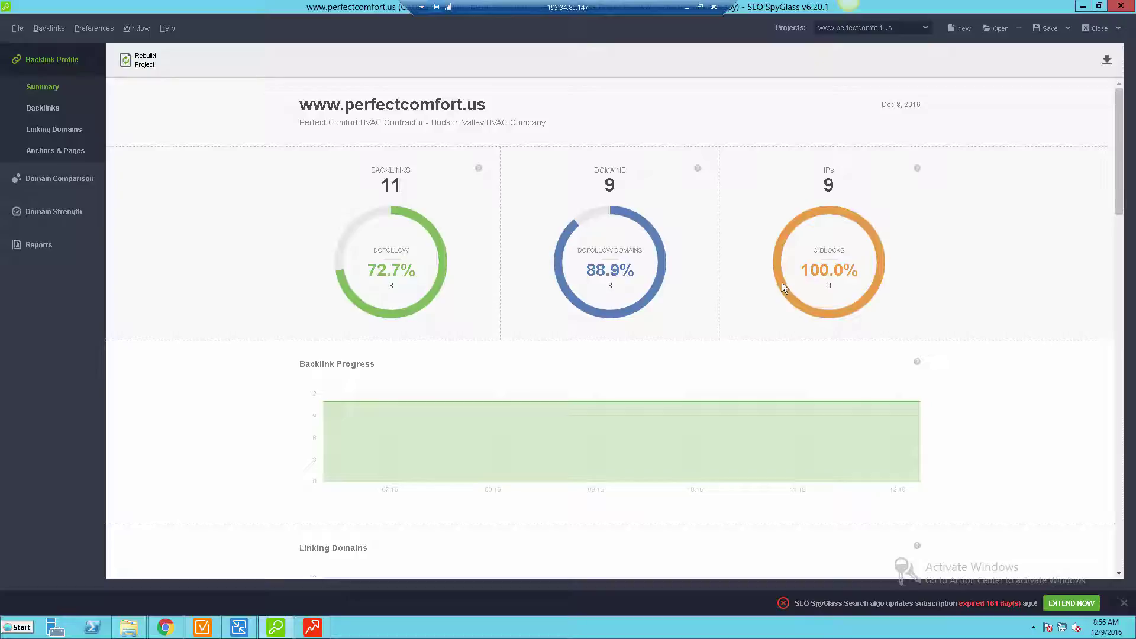
# Switch to the SEO SpyGlass page and briefly highlight the sentence about its unique integration.
pyautogui.click(171, 628)
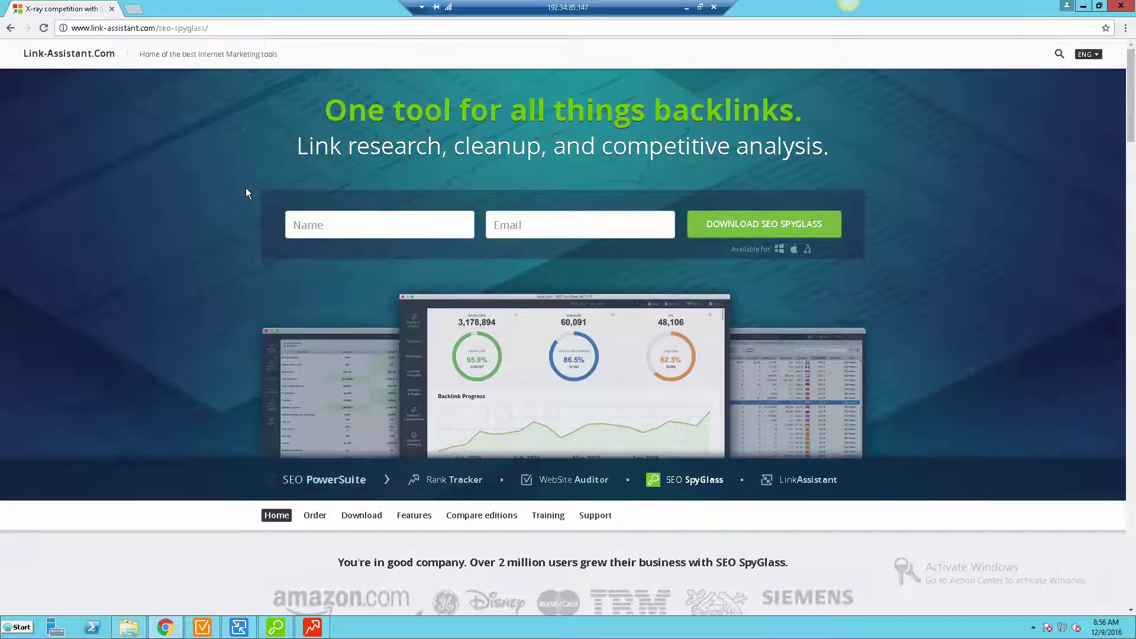
pyautogui.scroll(-1, 245, 193)
pyautogui.scroll(-1, 246, 193)
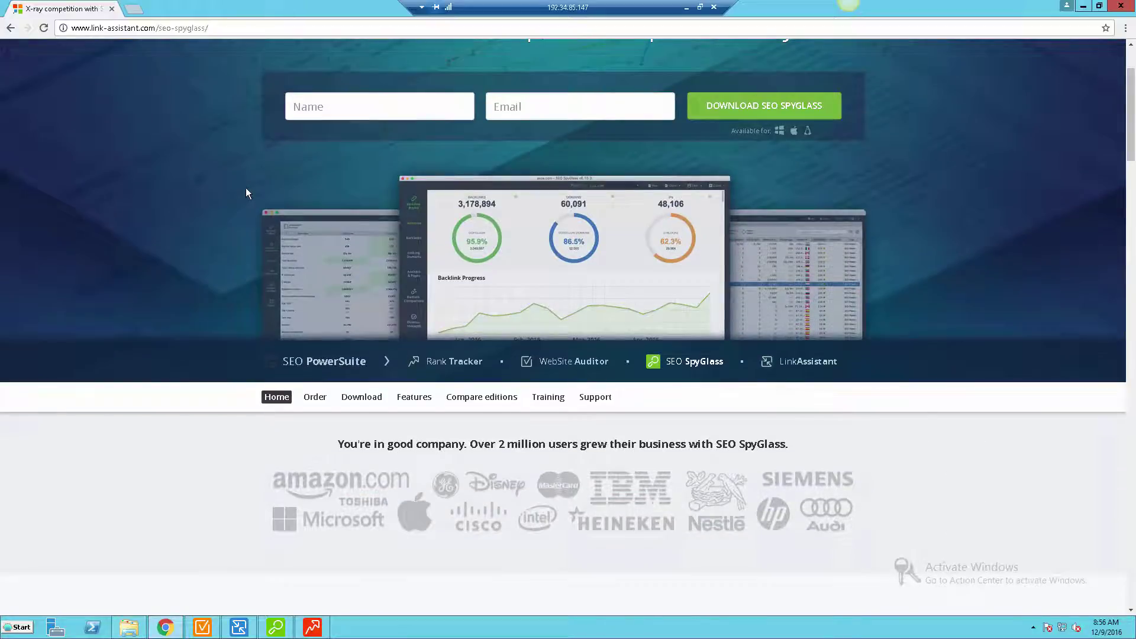
pyautogui.scroll(-1, 231, 249)
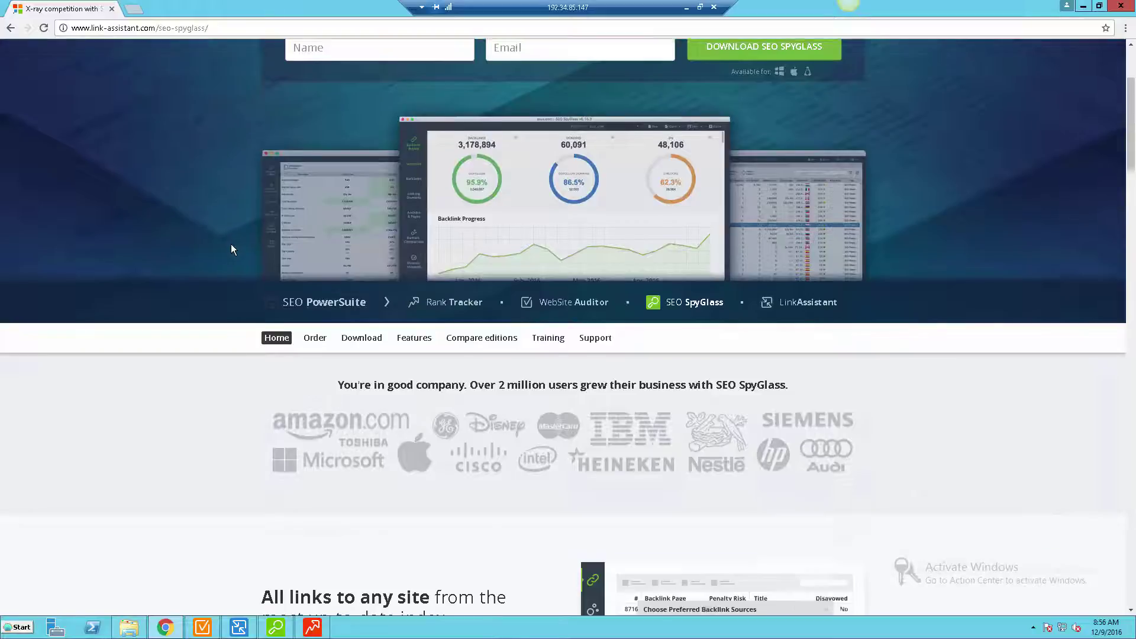
pyautogui.scroll(-1, 231, 249)
pyautogui.scroll(-2, 231, 249)
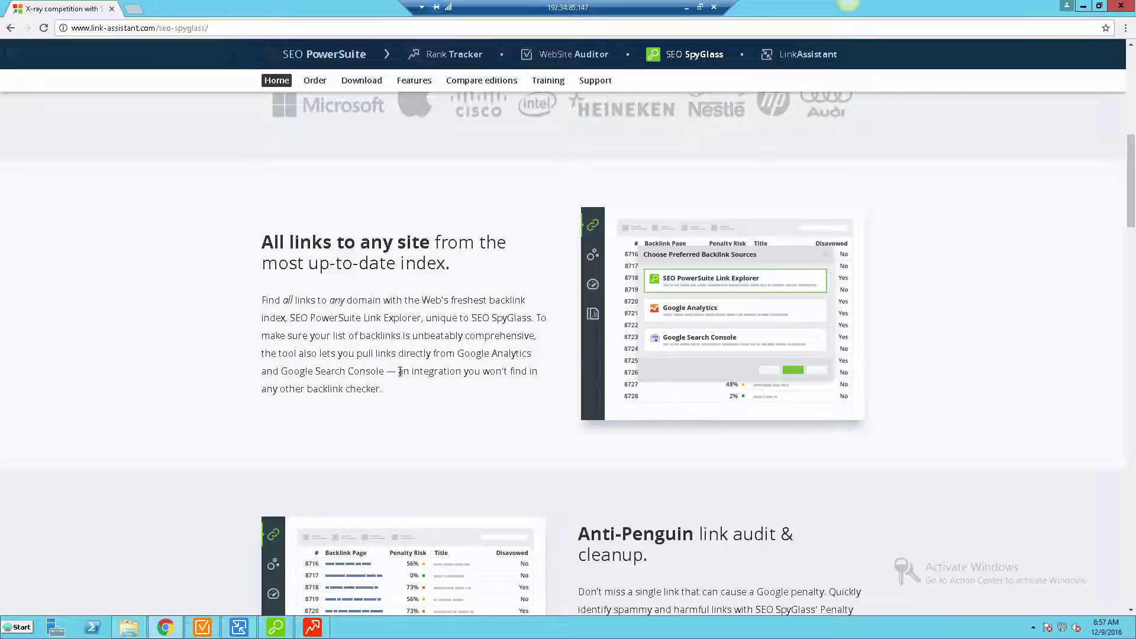
pyautogui.moveTo(398, 371); pyautogui.dragTo(383, 391)
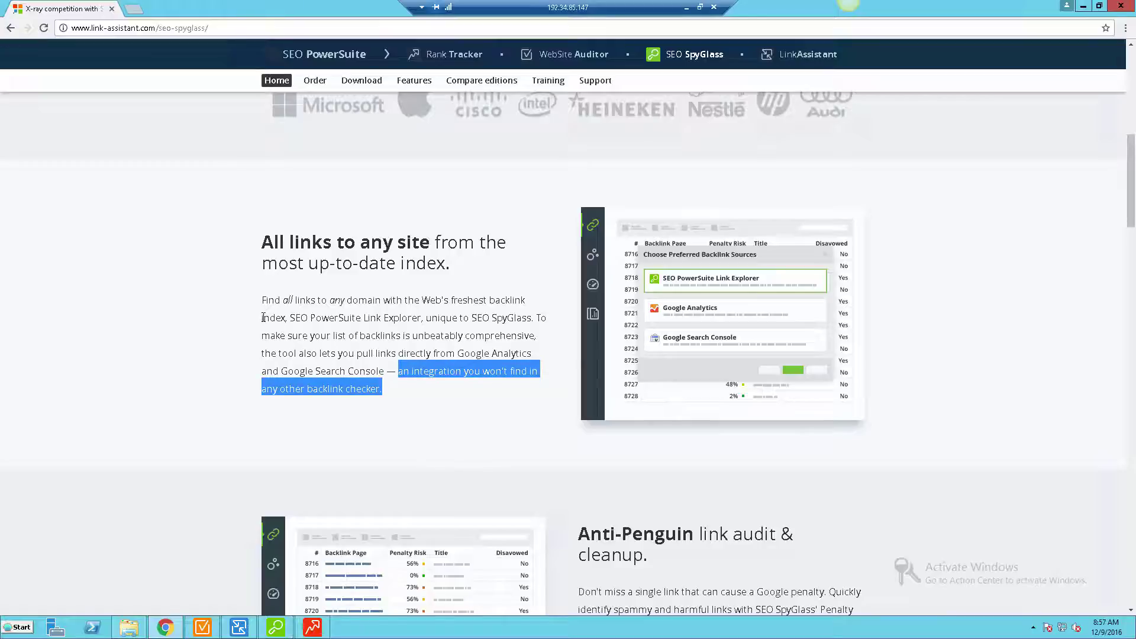
pyautogui.click(230, 303)
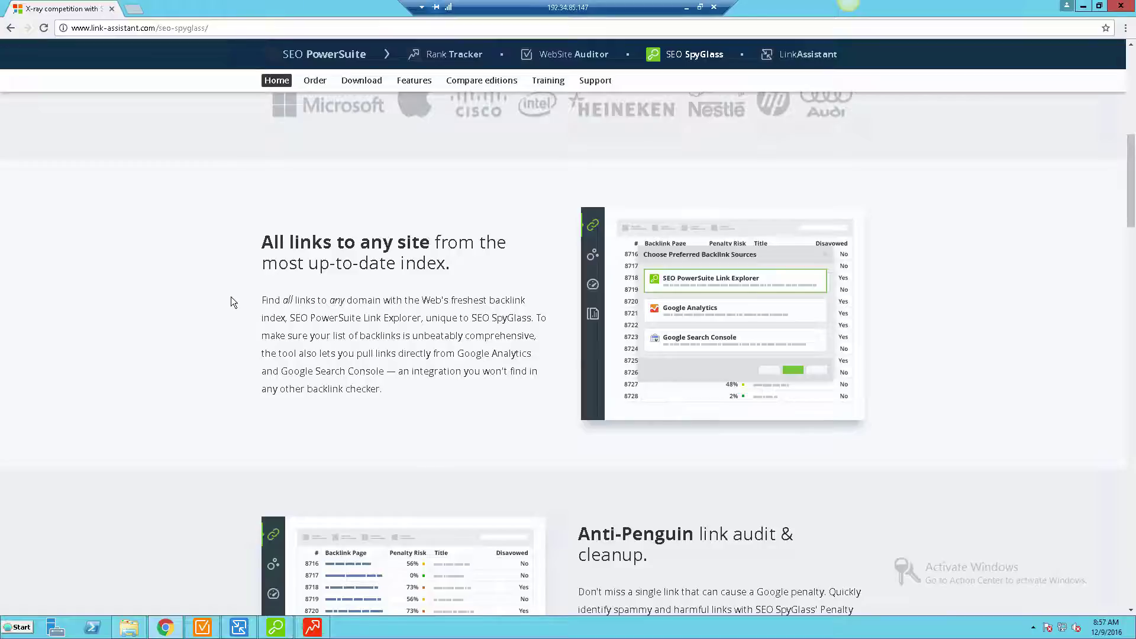
pyautogui.scroll(-1, 231, 301)
pyautogui.scroll(-1, 213, 298)
pyautogui.scroll(-1, 216, 298)
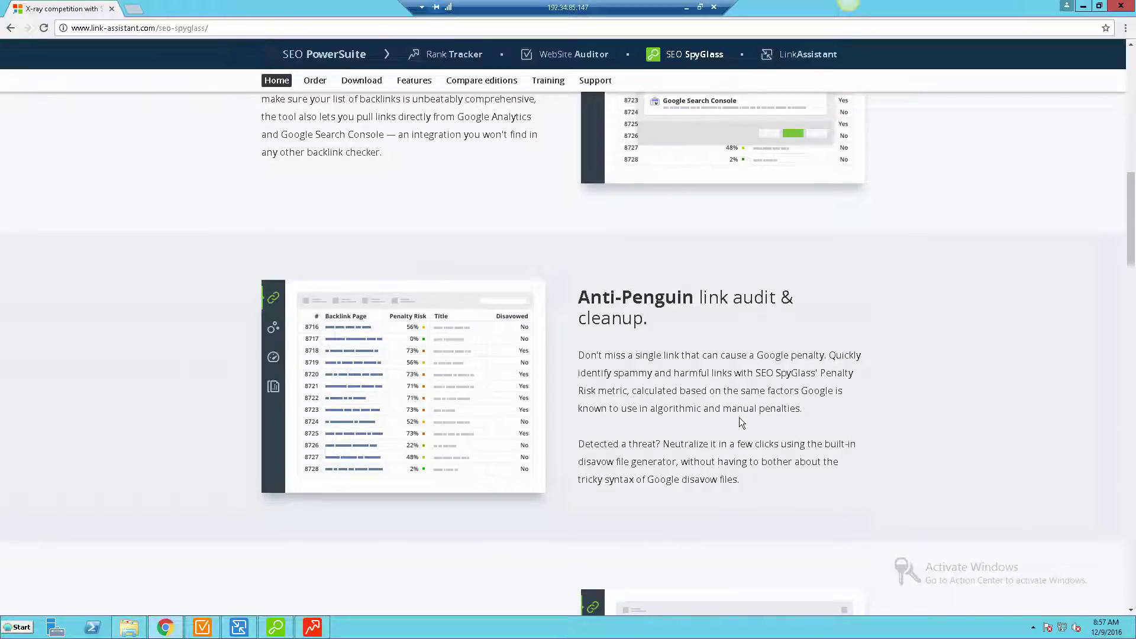
pyautogui.scroll(-1, 739, 417)
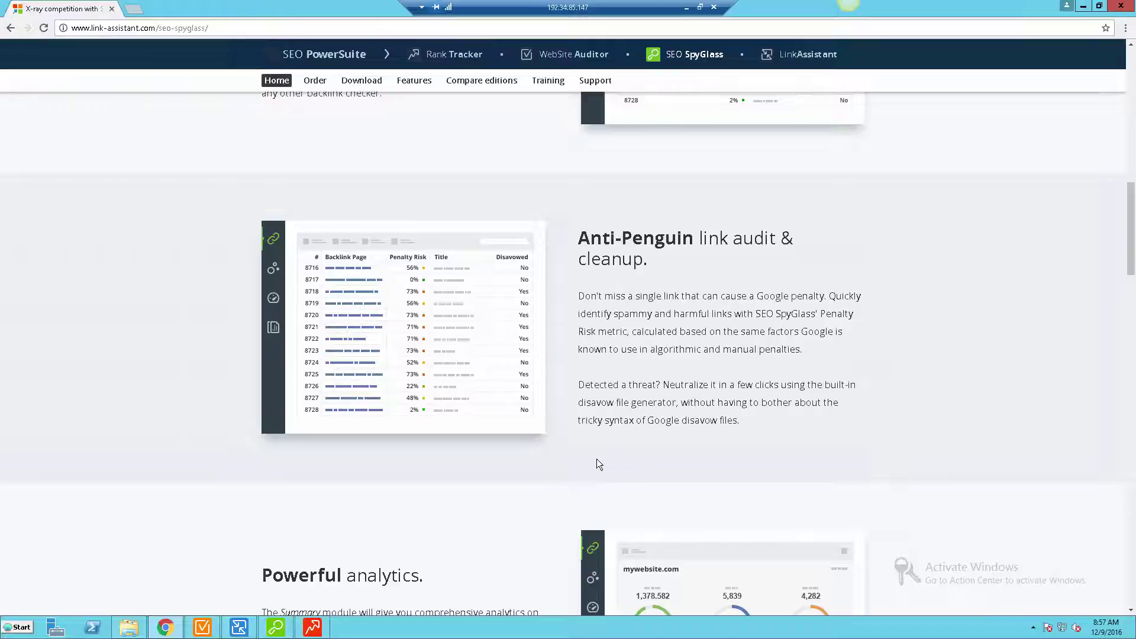
pyautogui.scroll(-3, 596, 459)
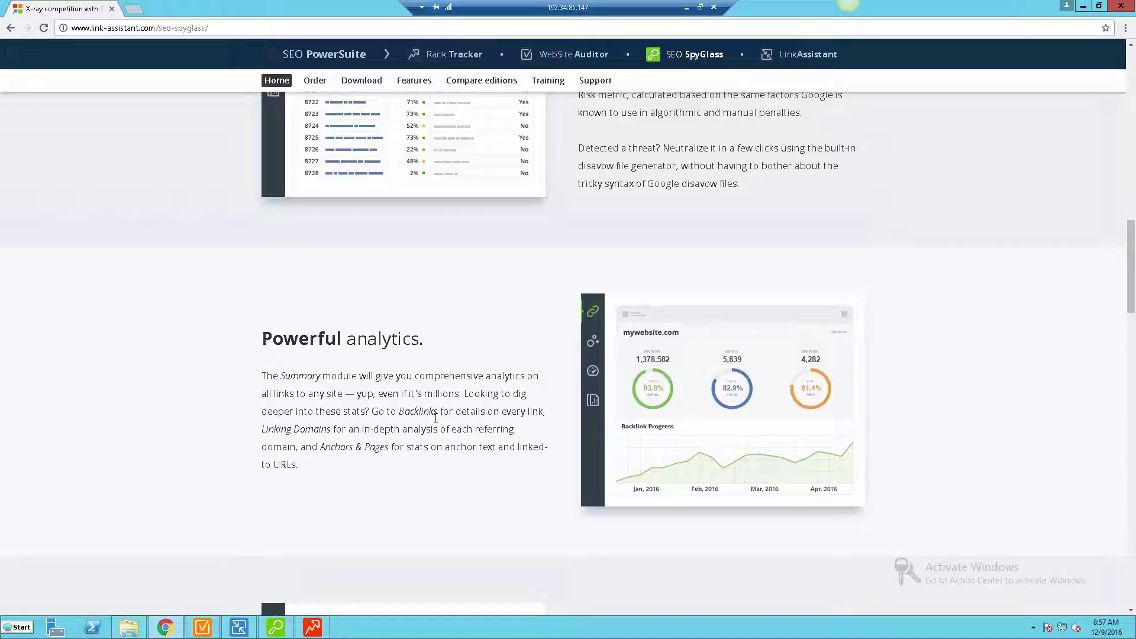
pyautogui.scroll(-1, 434, 417)
pyautogui.scroll(-2, 435, 418)
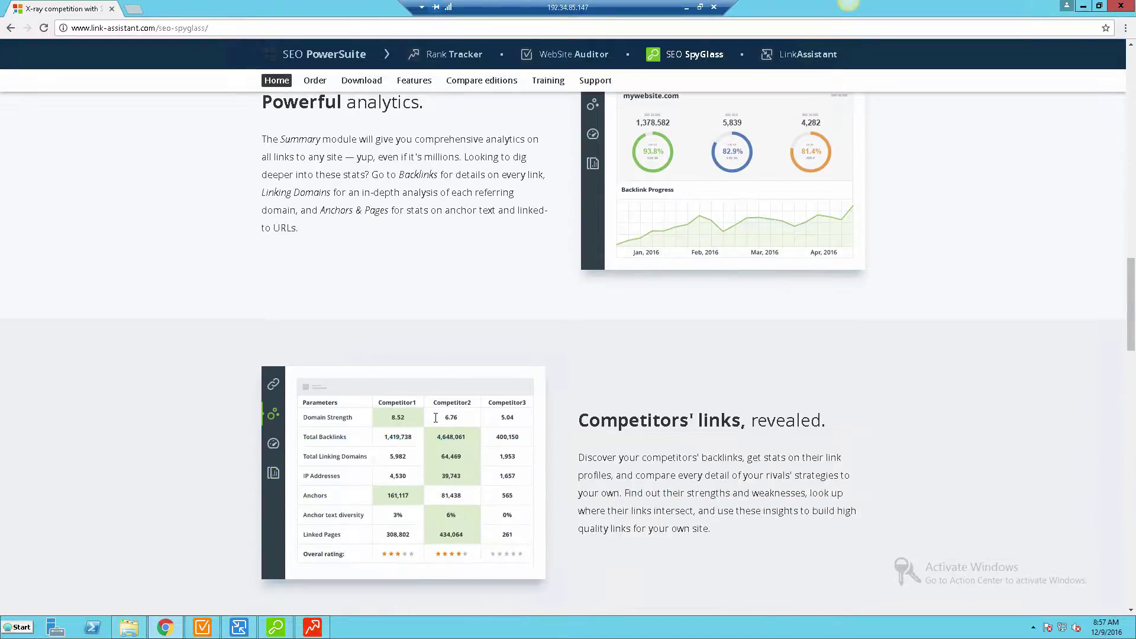
pyautogui.scroll(-1, 435, 417)
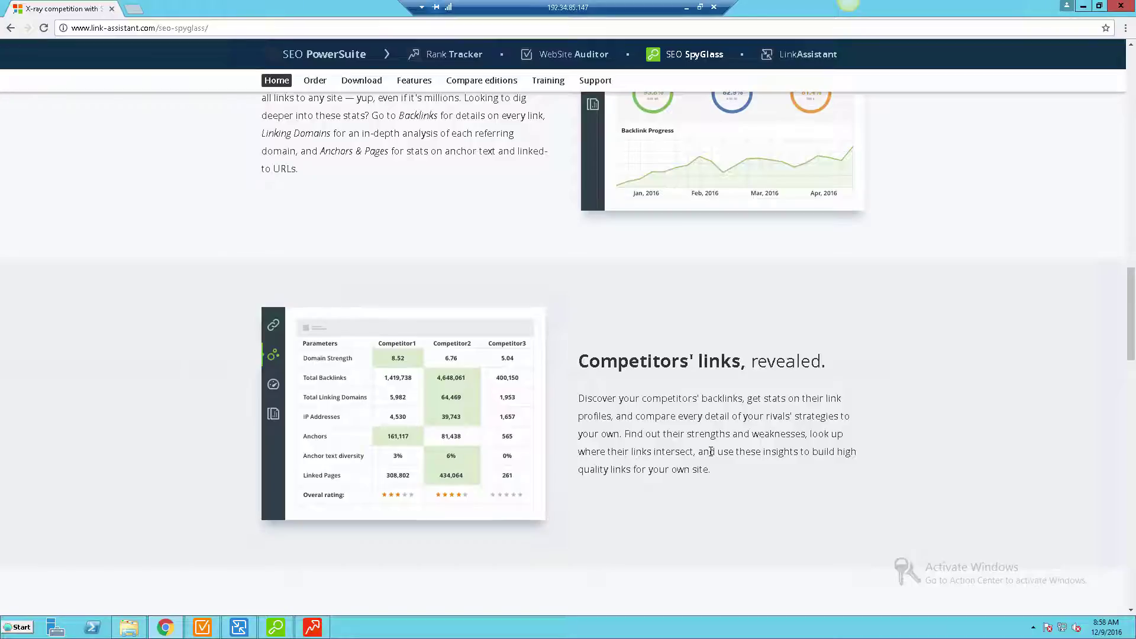
pyautogui.scroll(-2, 483, 436)
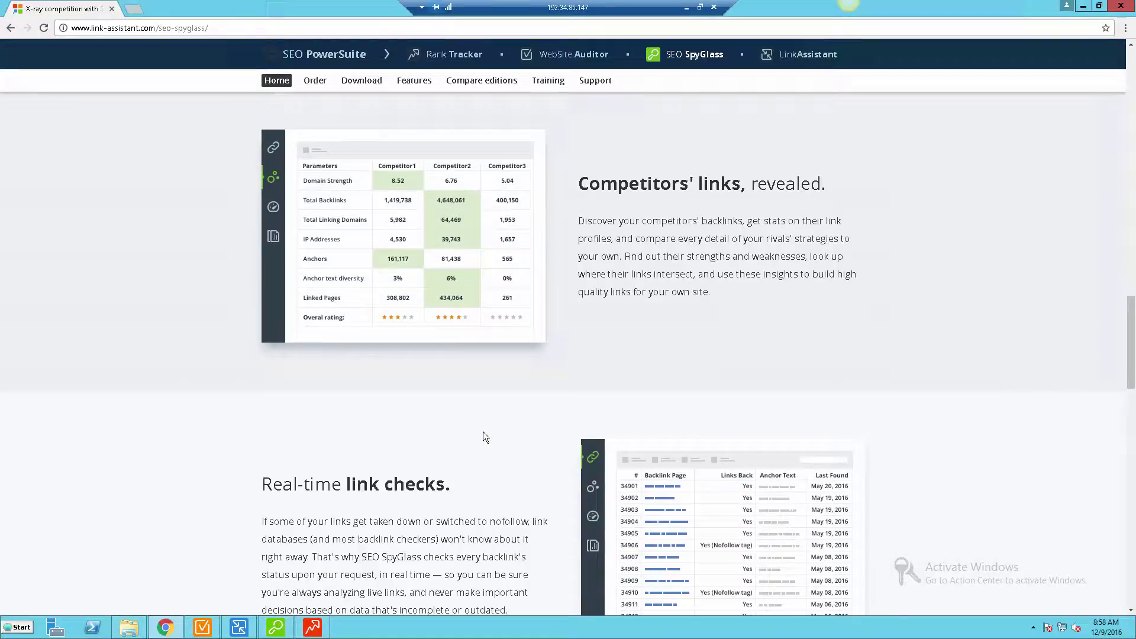
pyautogui.scroll(-1, 483, 436)
pyautogui.scroll(-2, 483, 435)
pyautogui.scroll(-1, 483, 436)
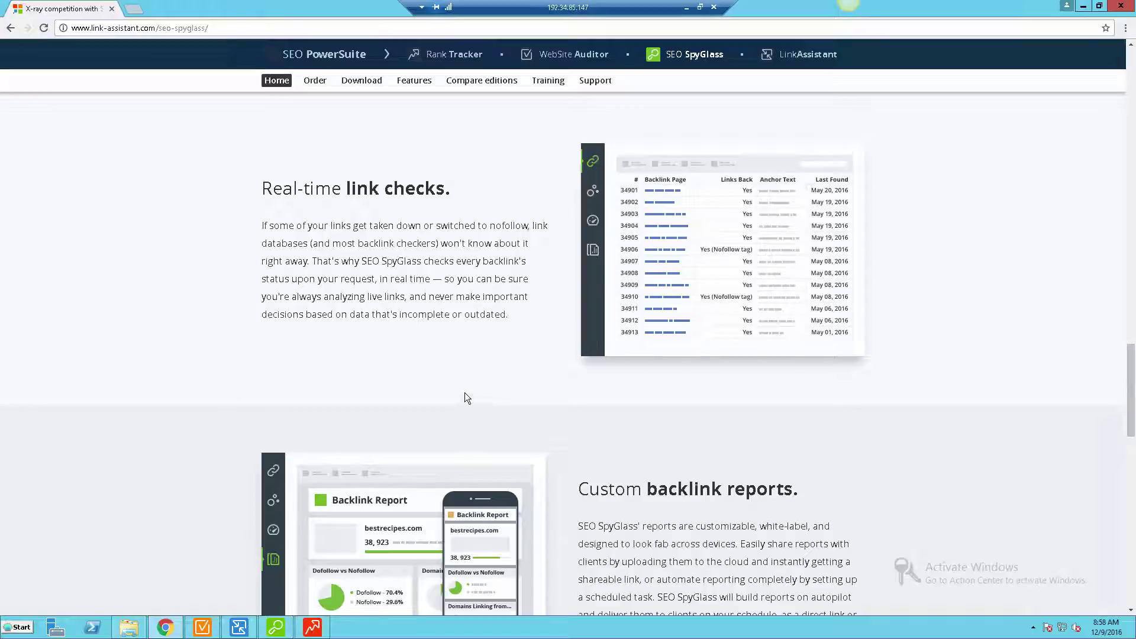
pyautogui.scroll(-3, 483, 438)
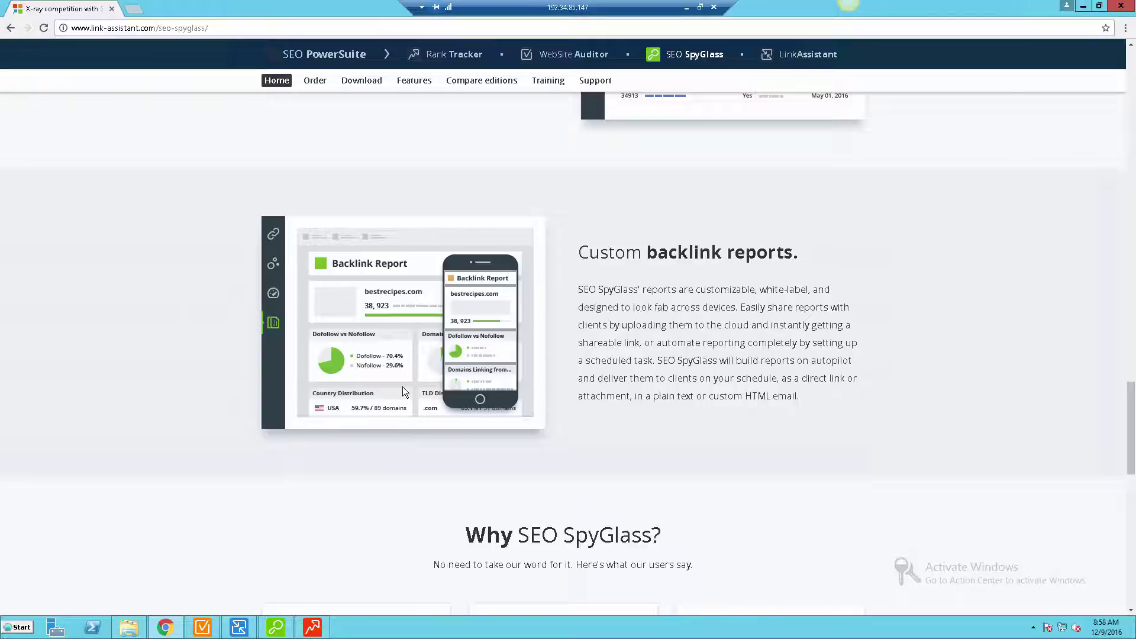
pyautogui.scroll(-3, 402, 386)
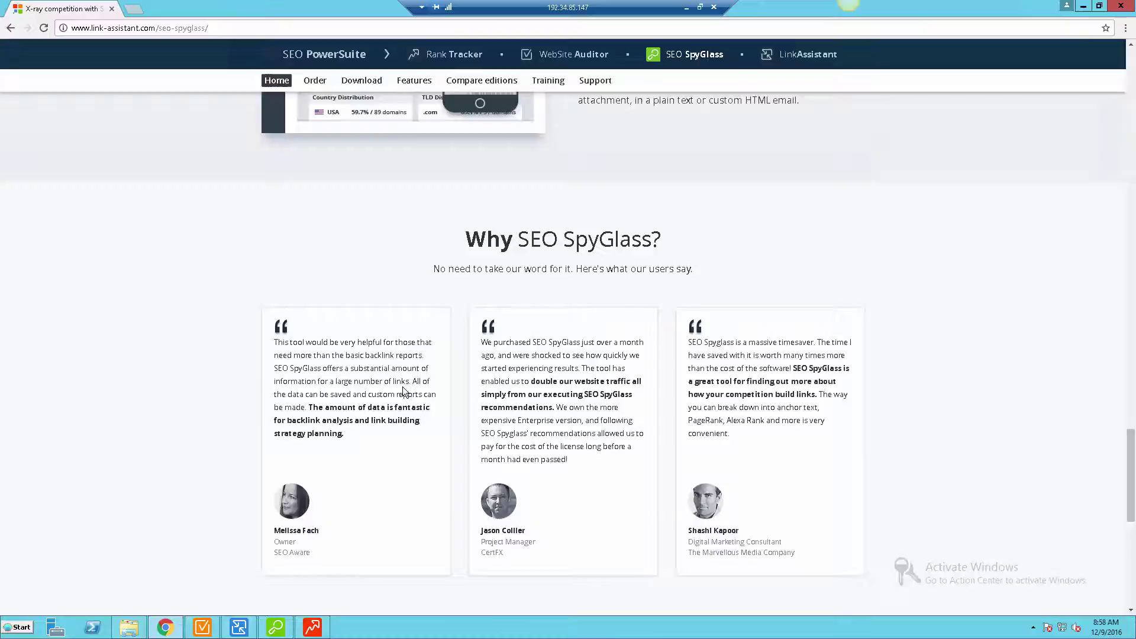
pyautogui.scroll(-3, 404, 383)
pyautogui.scroll(-1, 406, 381)
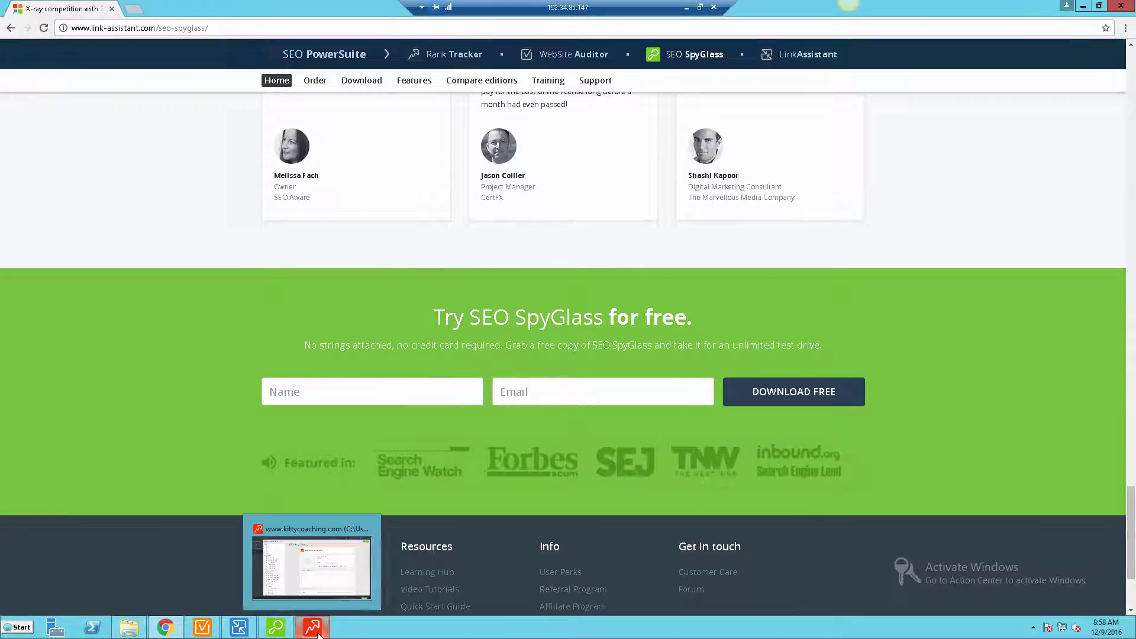
# Return to the perfectcomfort.us backlink summary in SEO SpyGlass.
pyautogui.click(275, 628)
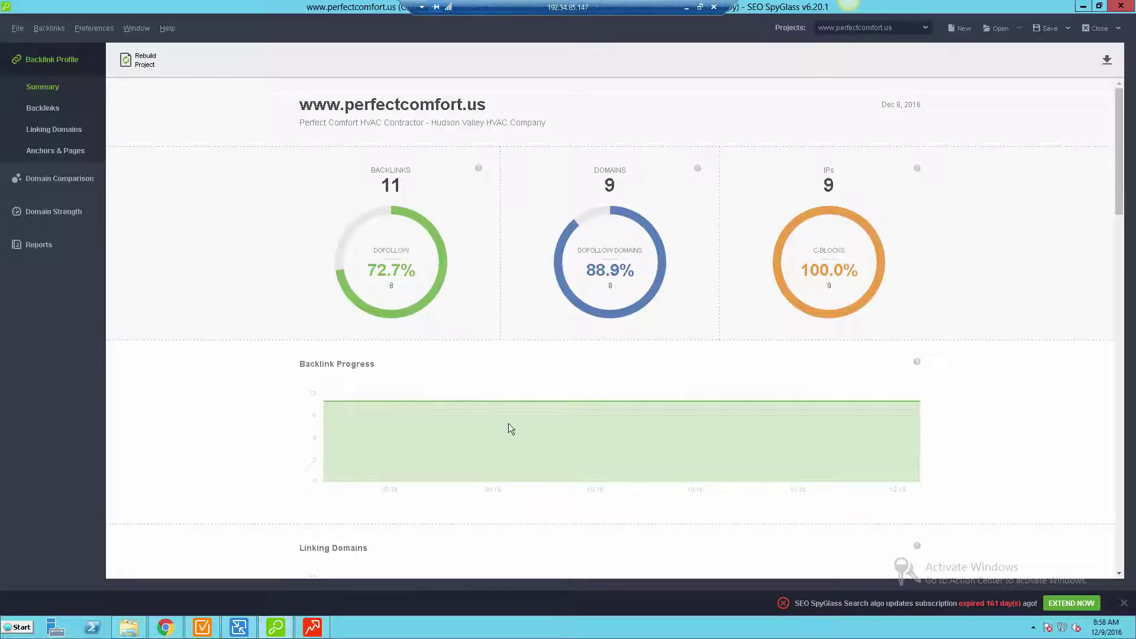
pyautogui.scroll(-2, 284, 410)
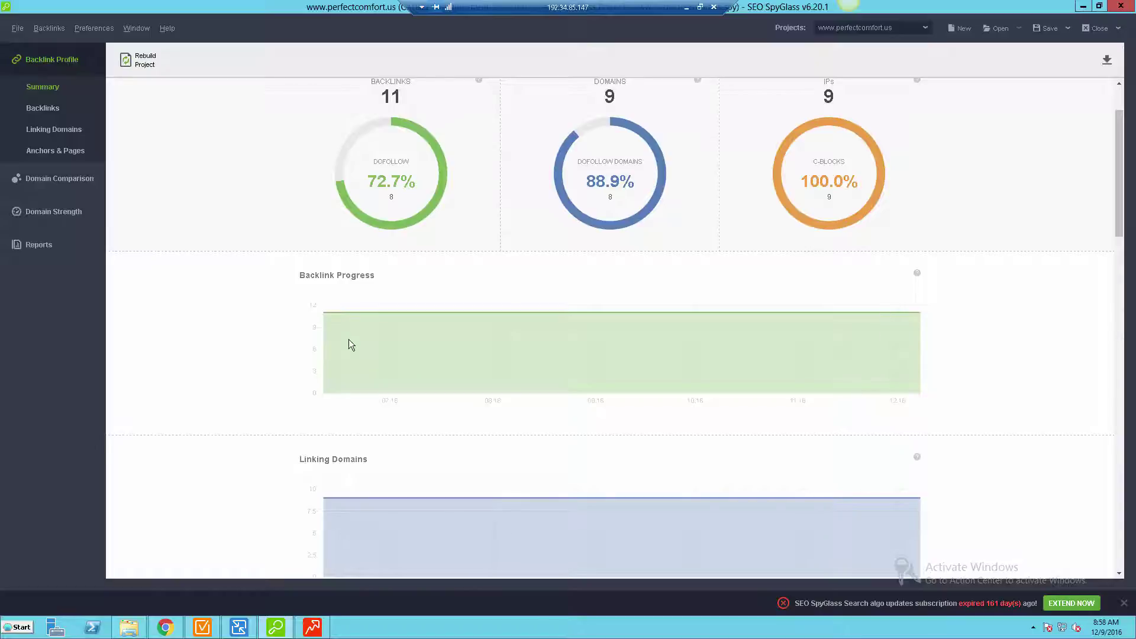
pyautogui.scroll(-3, 508, 452)
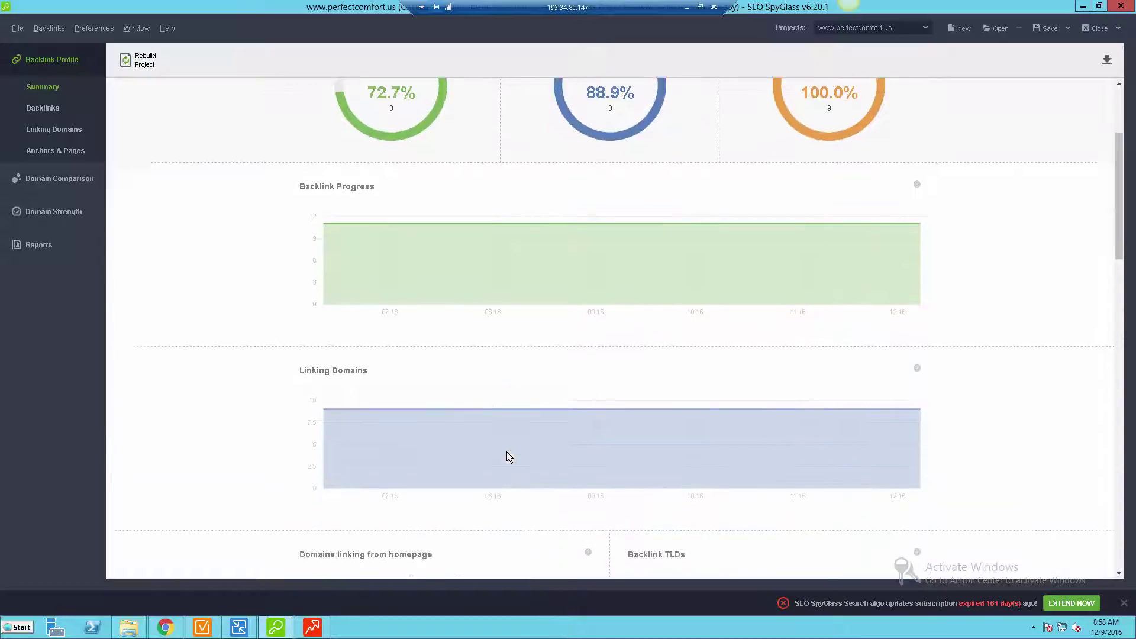
pyautogui.scroll(-4, 507, 452)
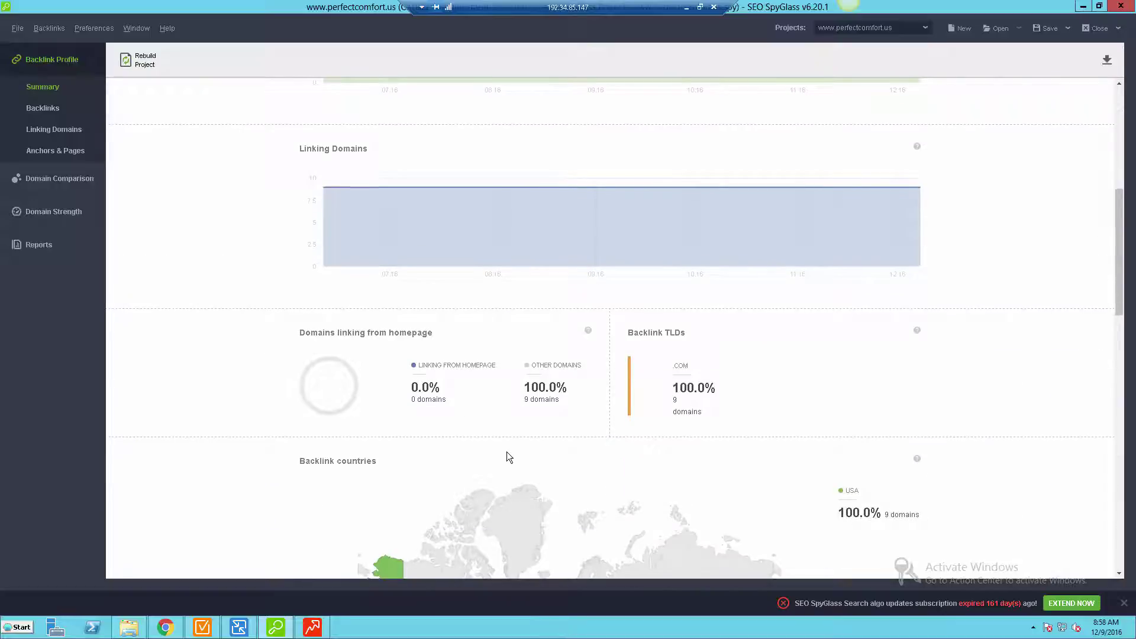
pyautogui.scroll(-5, 508, 456)
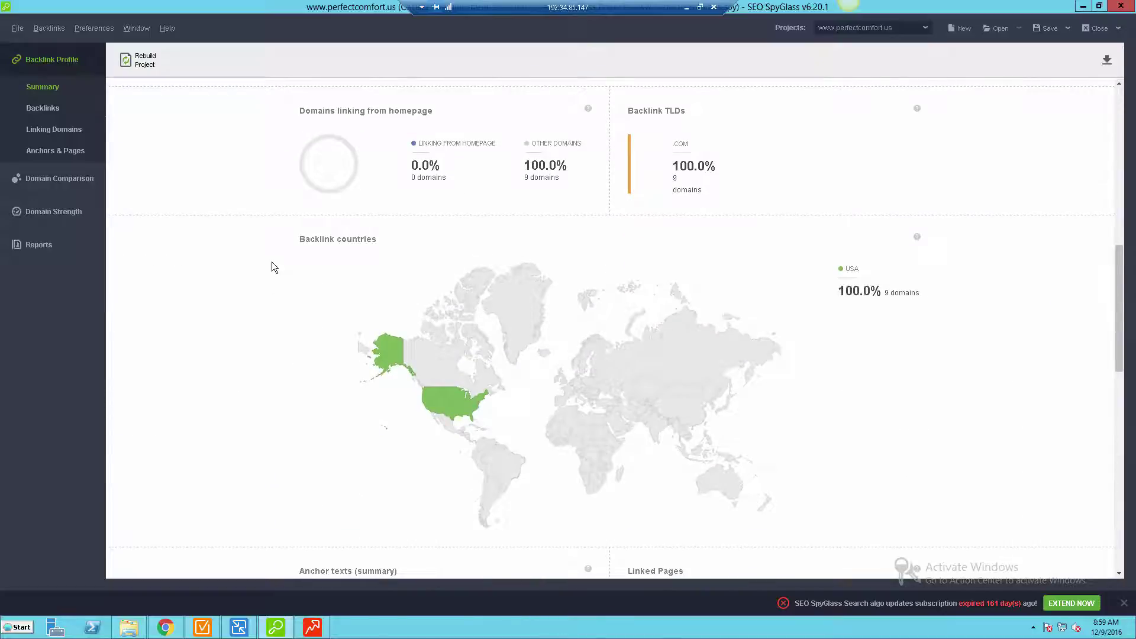
pyautogui.scroll(-5, 352, 373)
pyautogui.scroll(-1, 352, 374)
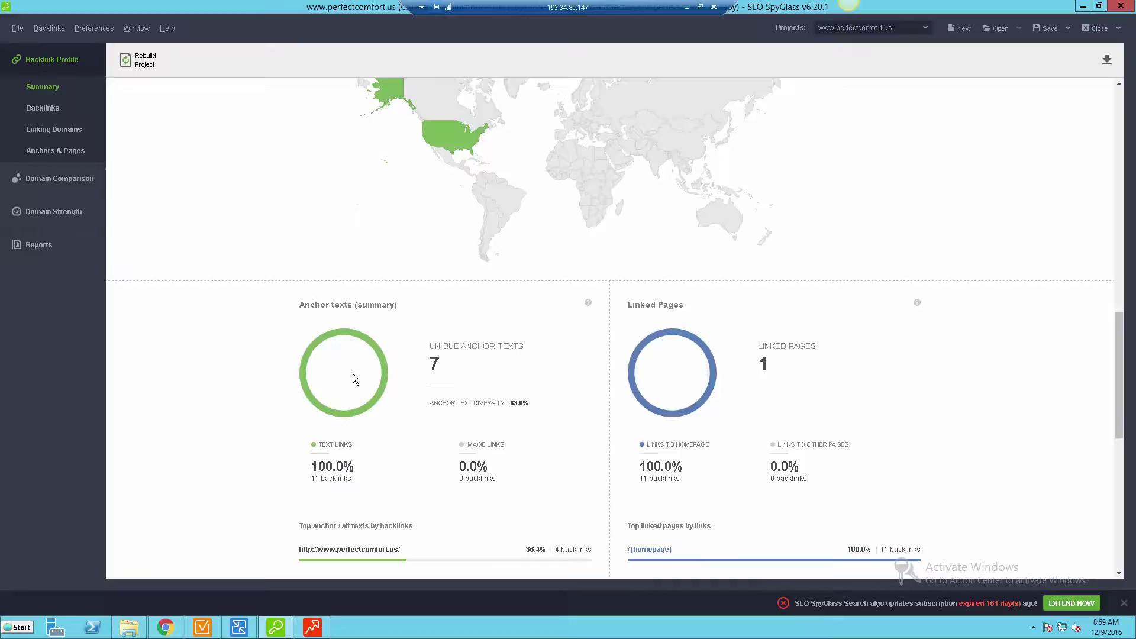
pyautogui.scroll(-4, 352, 374)
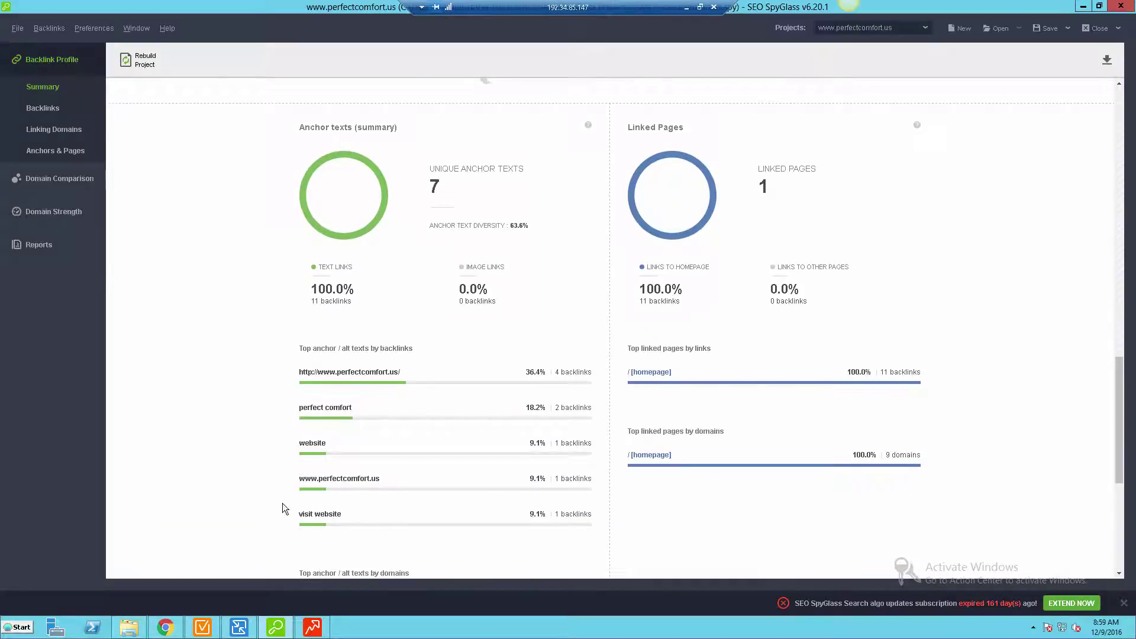
pyautogui.scroll(-3, 269, 412)
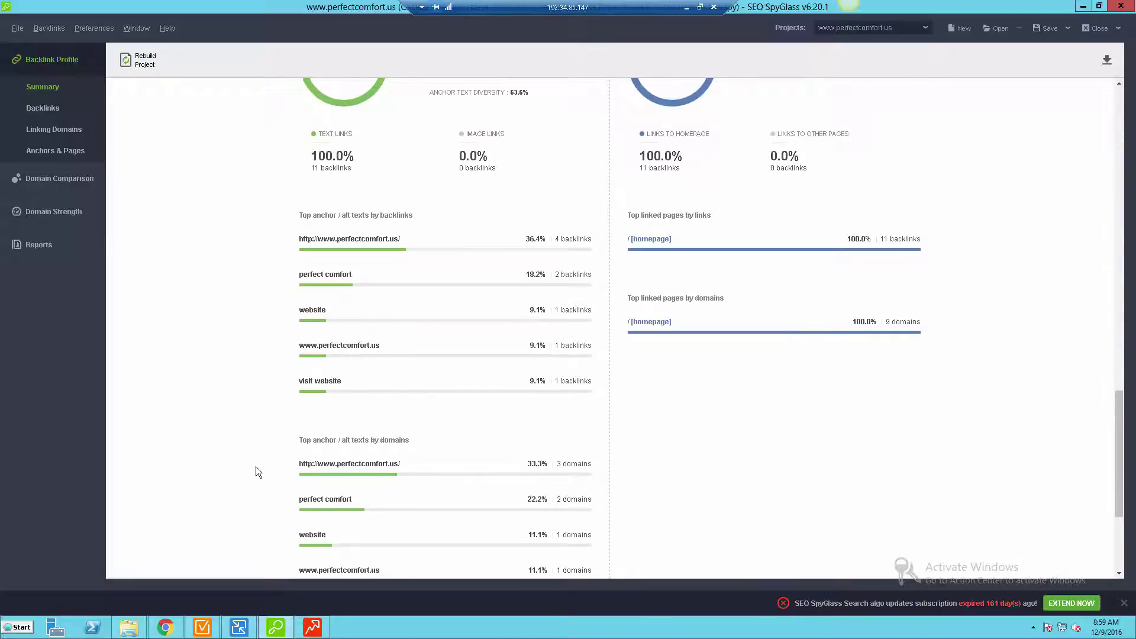
pyautogui.scroll(-4, 255, 473)
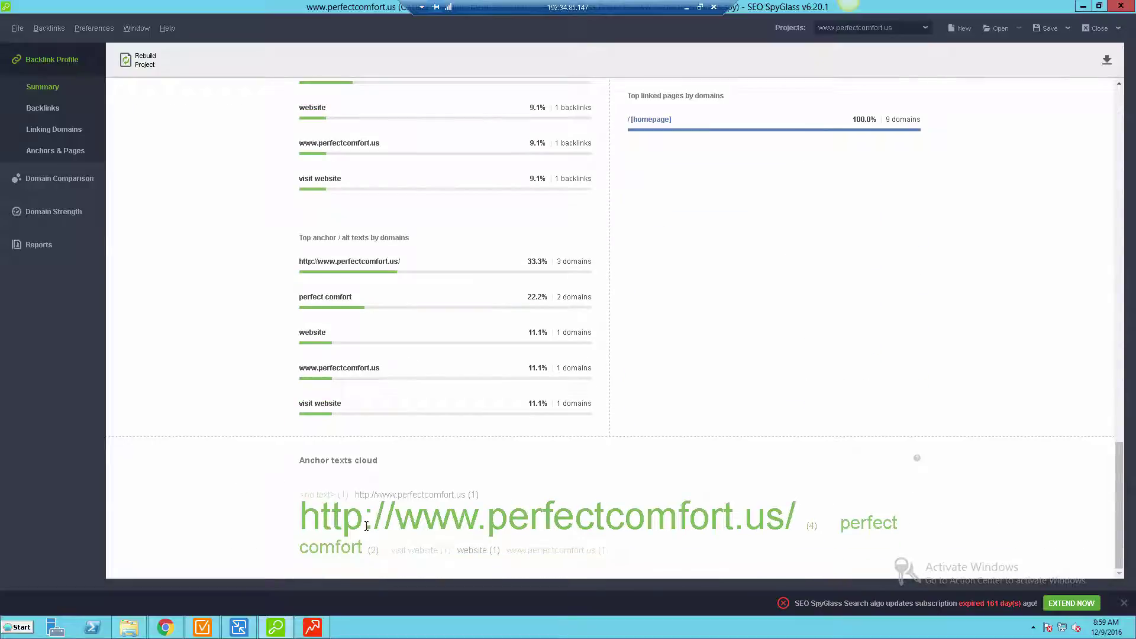
pyautogui.scroll(5, 282, 440)
pyautogui.scroll(5, 285, 443)
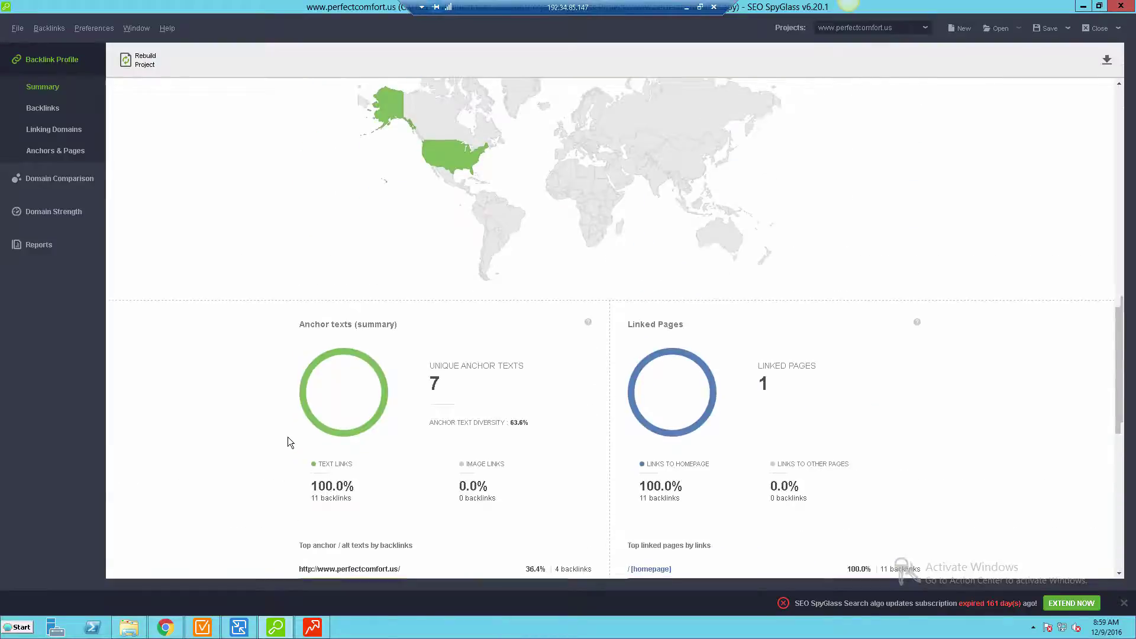
pyautogui.scroll(6, 287, 436)
pyautogui.scroll(3, 296, 436)
pyautogui.scroll(3, 328, 438)
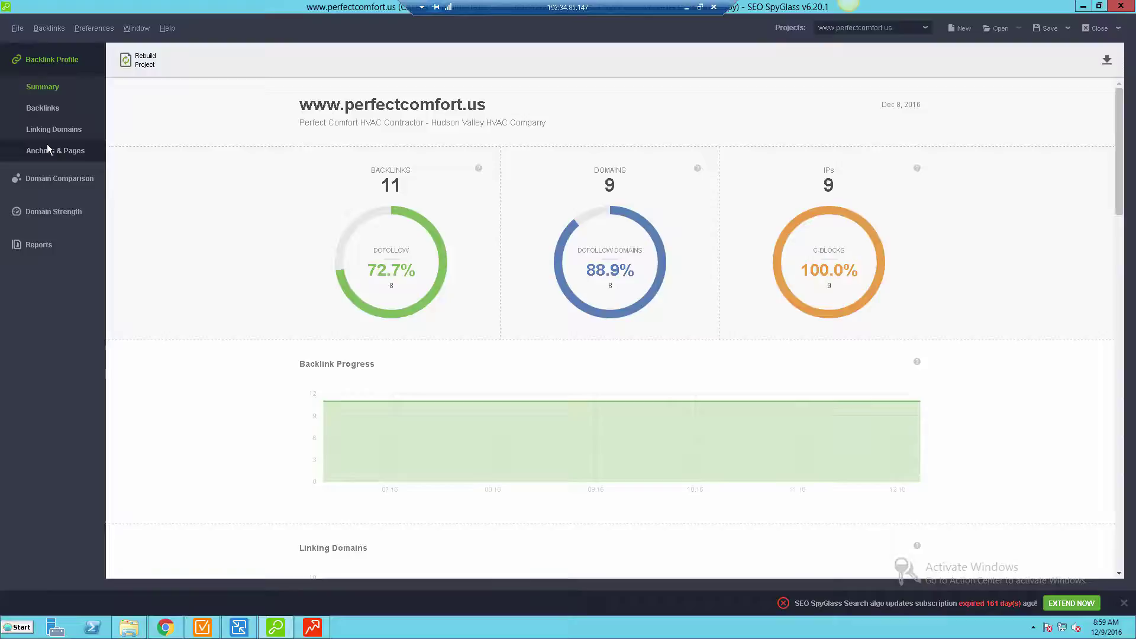
# Show the All backlinks table listing the project's 11 backlinks.
pyautogui.click(48, 108)
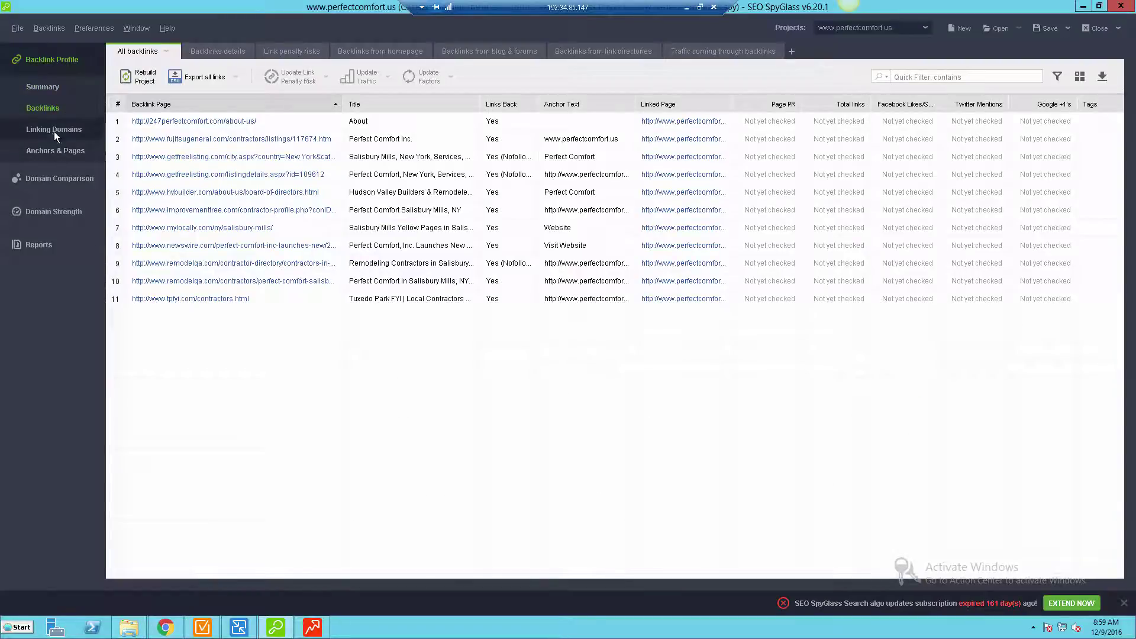
pyautogui.moveTo(409, 192)
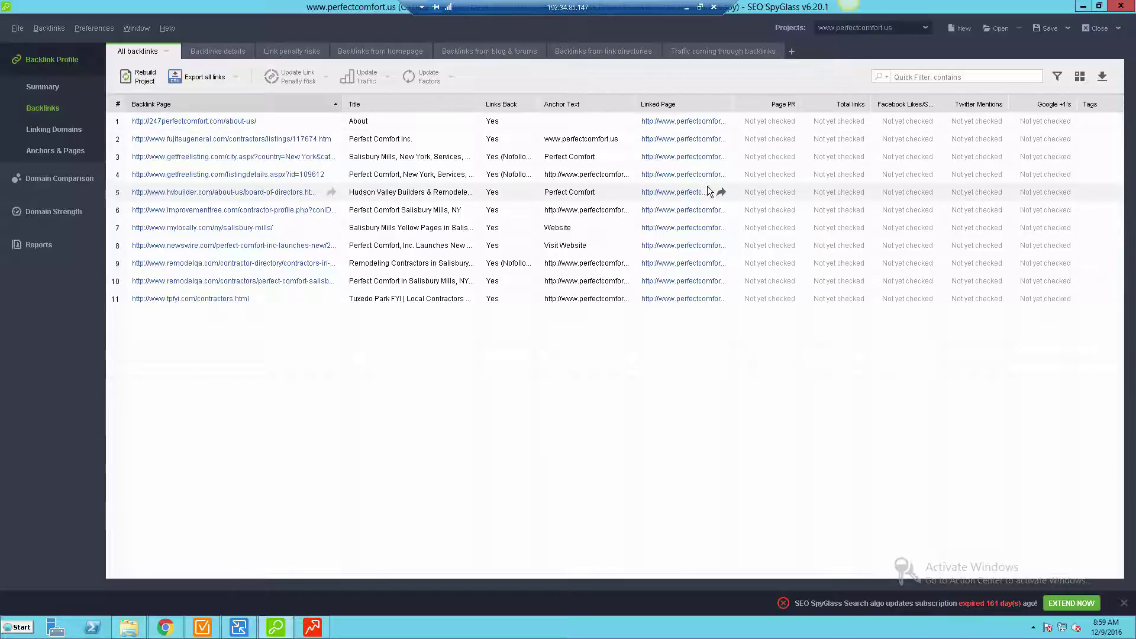
# Review the backlink tabs: details, penalty risk, homepages, blogs and forums, directories, and traffic.
pyautogui.click(218, 51)
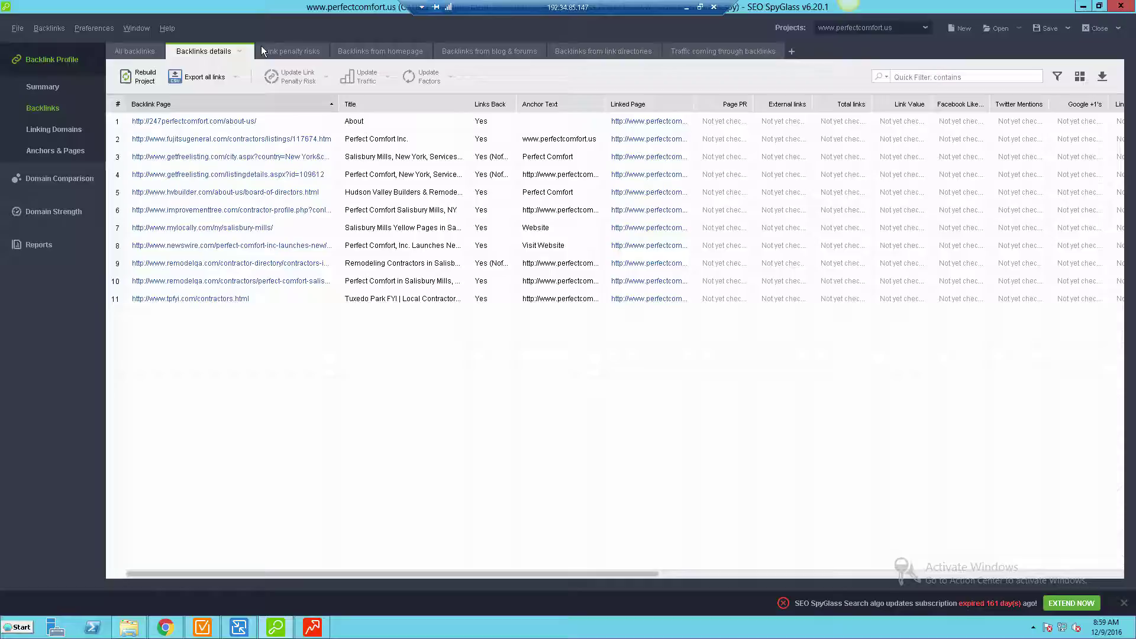
pyautogui.click(280, 51)
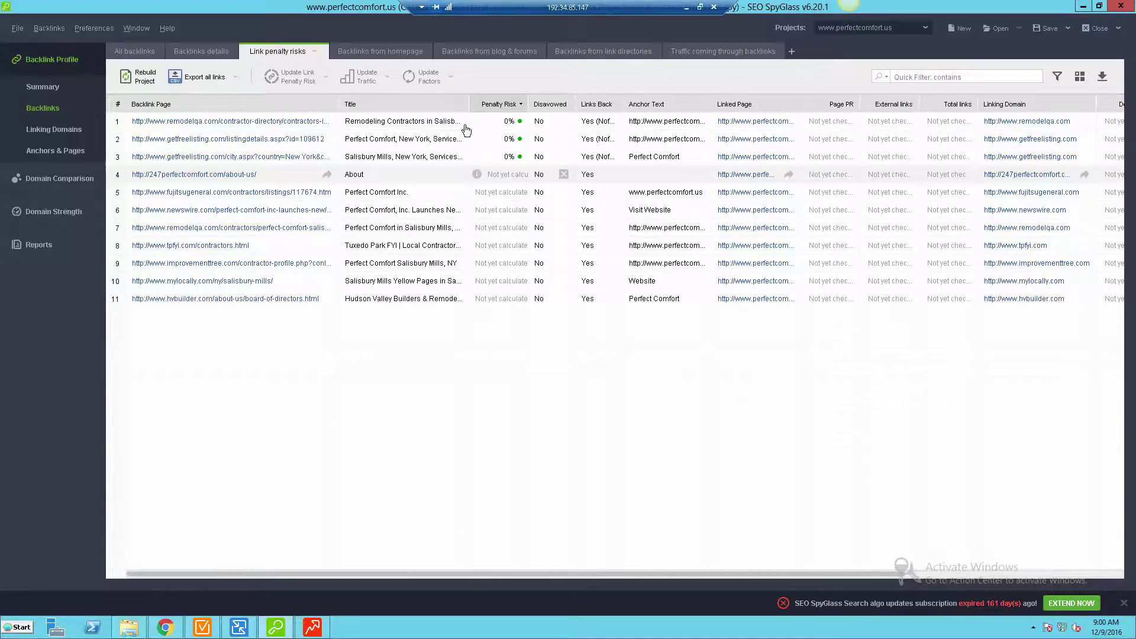
pyautogui.click(379, 54)
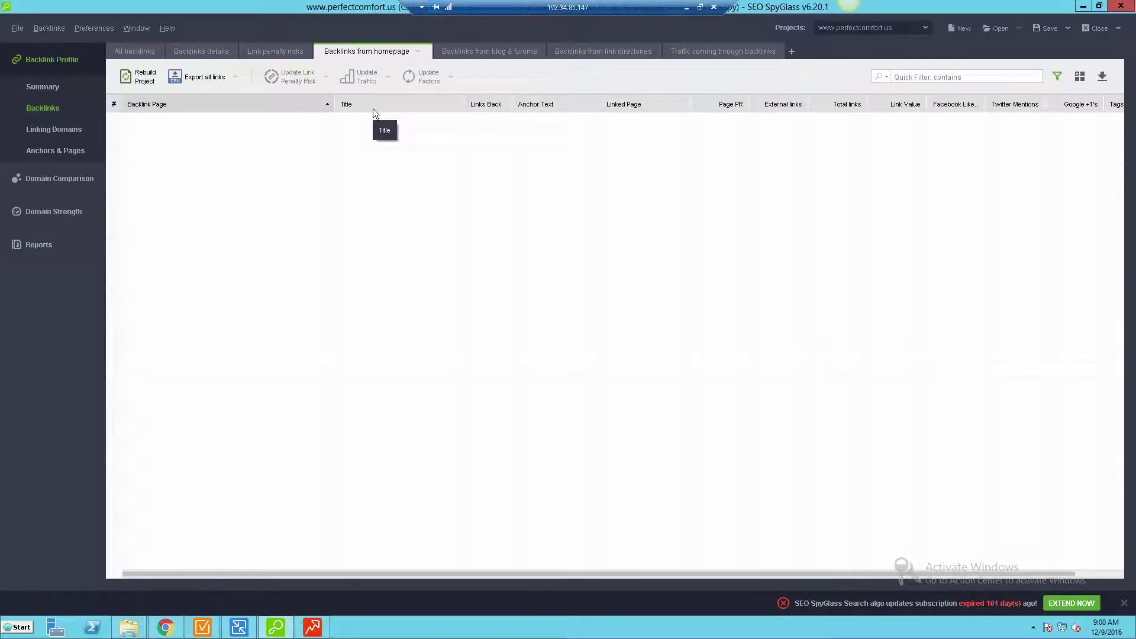
pyautogui.click(486, 52)
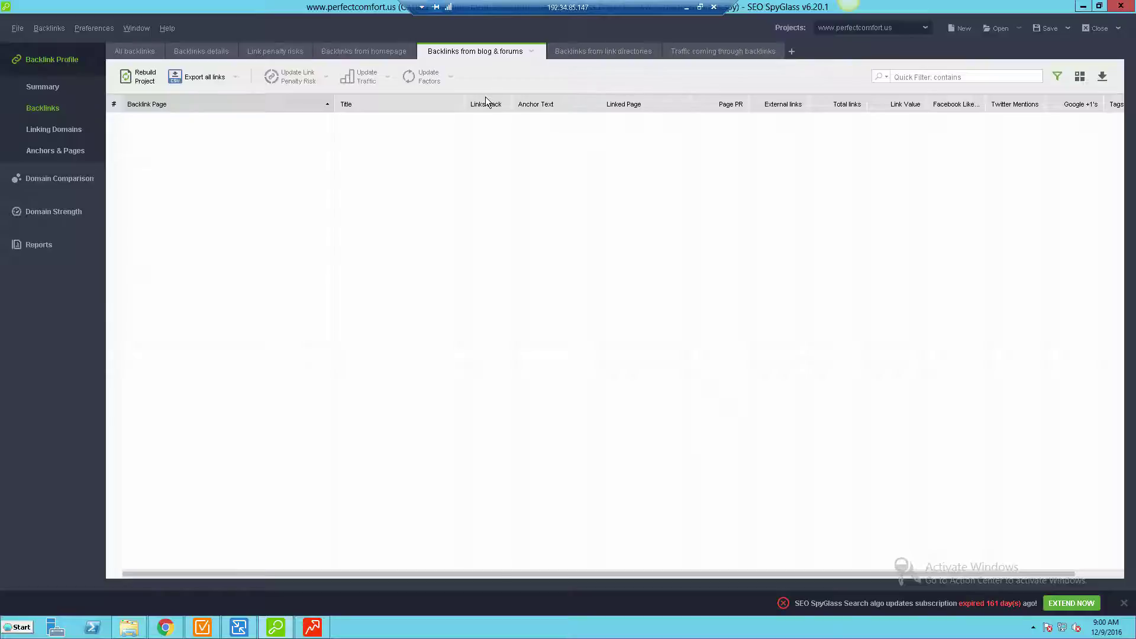
pyautogui.click(597, 51)
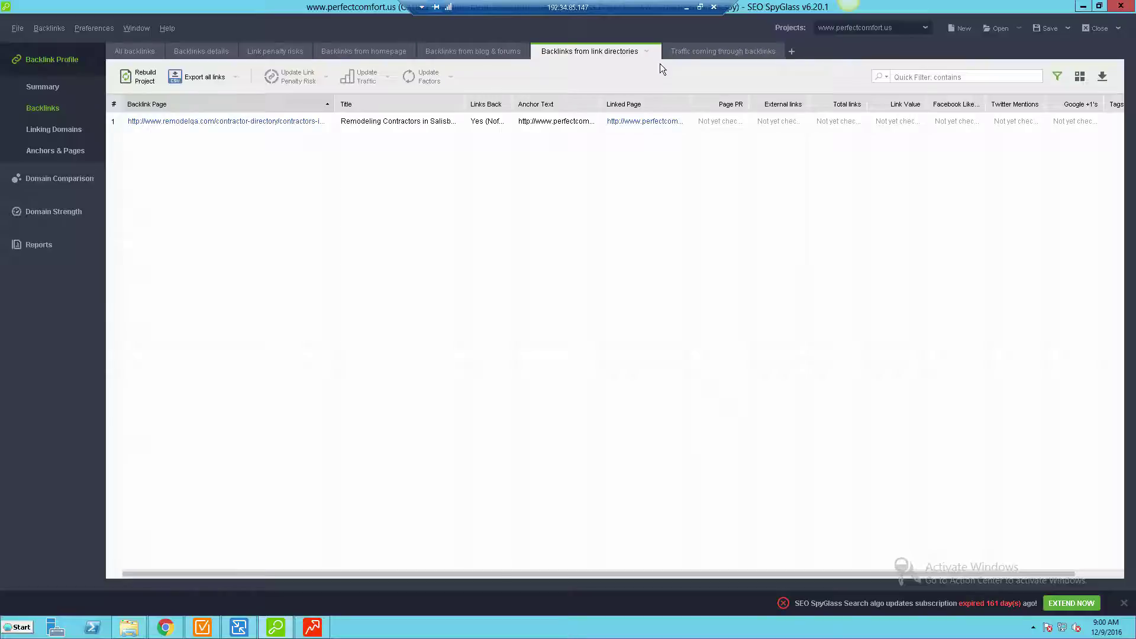
pyautogui.click(693, 50)
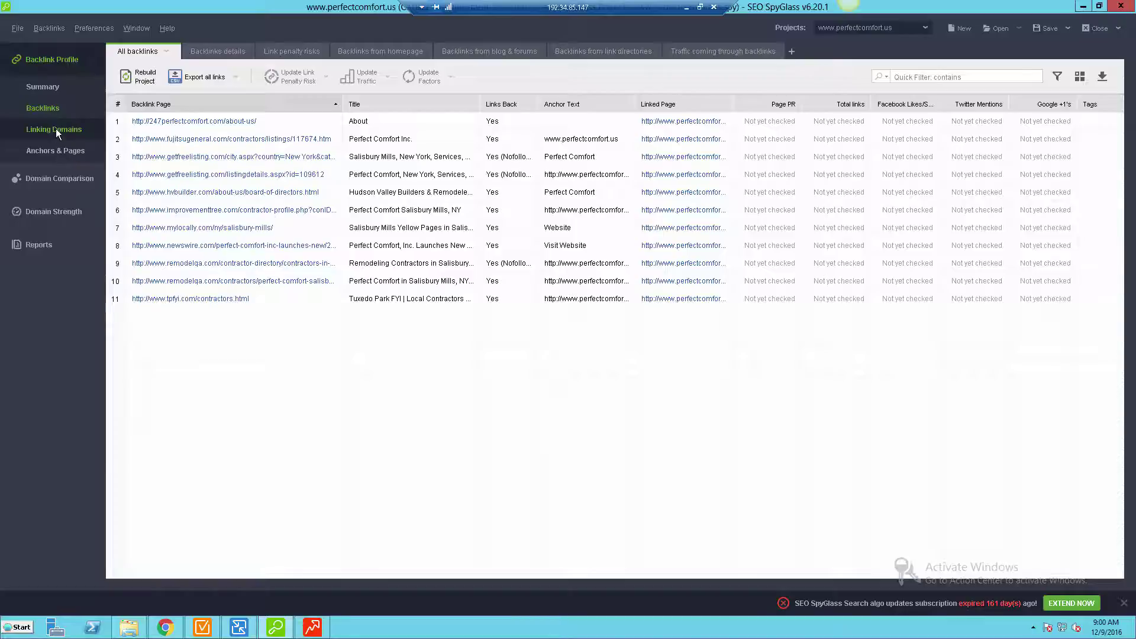
# View the linking domains table and then the anchor texts used in backlinks.
pyautogui.click(56, 129)
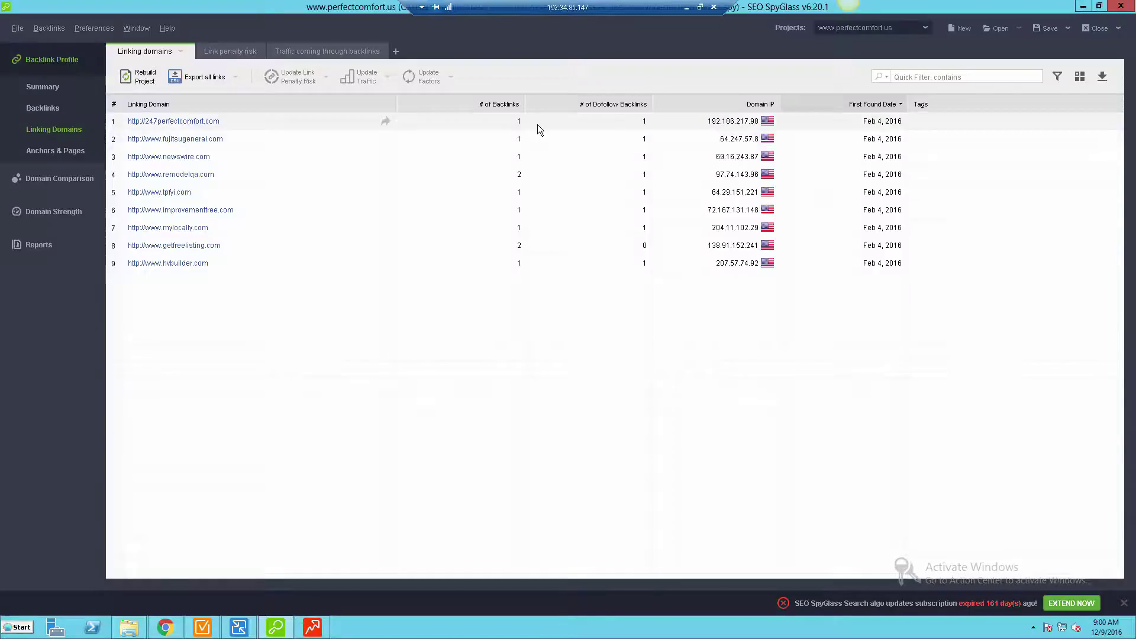
pyautogui.moveTo(382, 121)
pyautogui.click(53, 150)
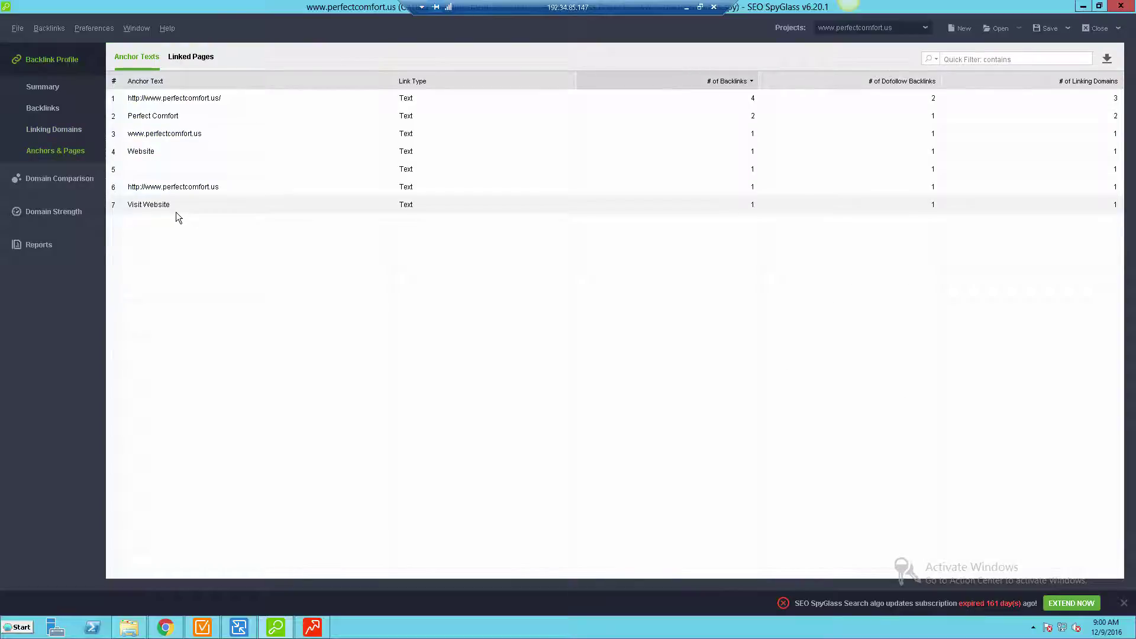
# Start a Domain Comparison, move through the empty domain entry fields, and close it without adding domains.
pyautogui.click(58, 181)
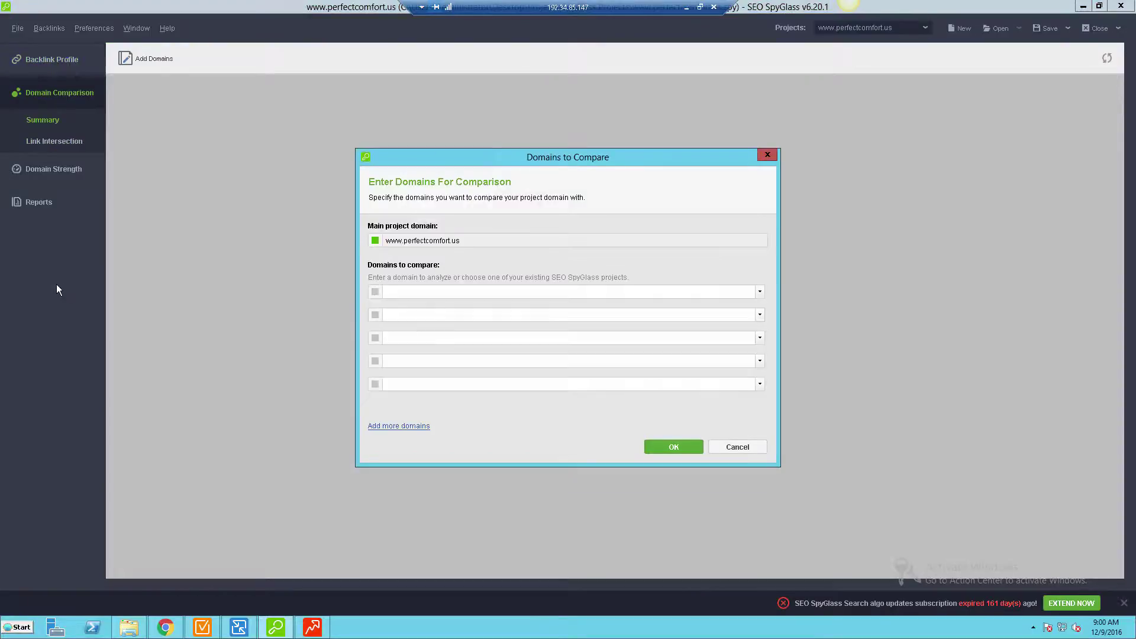
pyautogui.click(462, 293)
pyautogui.click(437, 316)
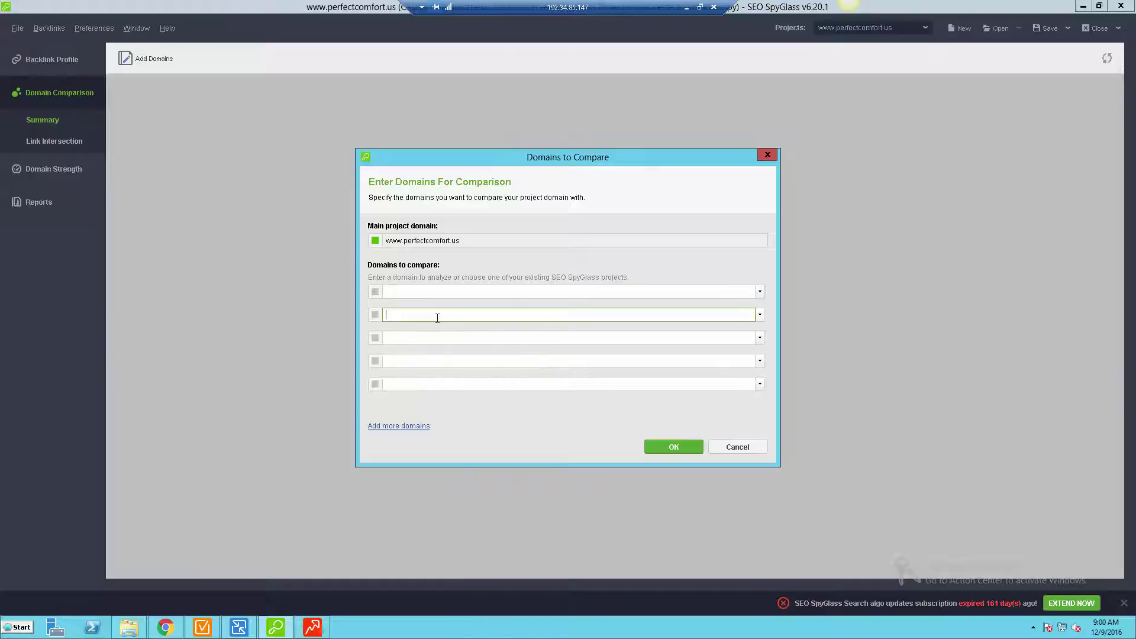
pyautogui.click(421, 339)
pyautogui.hotkey('shift', 'Tab')
pyautogui.hotkey('shift', 'Tab')
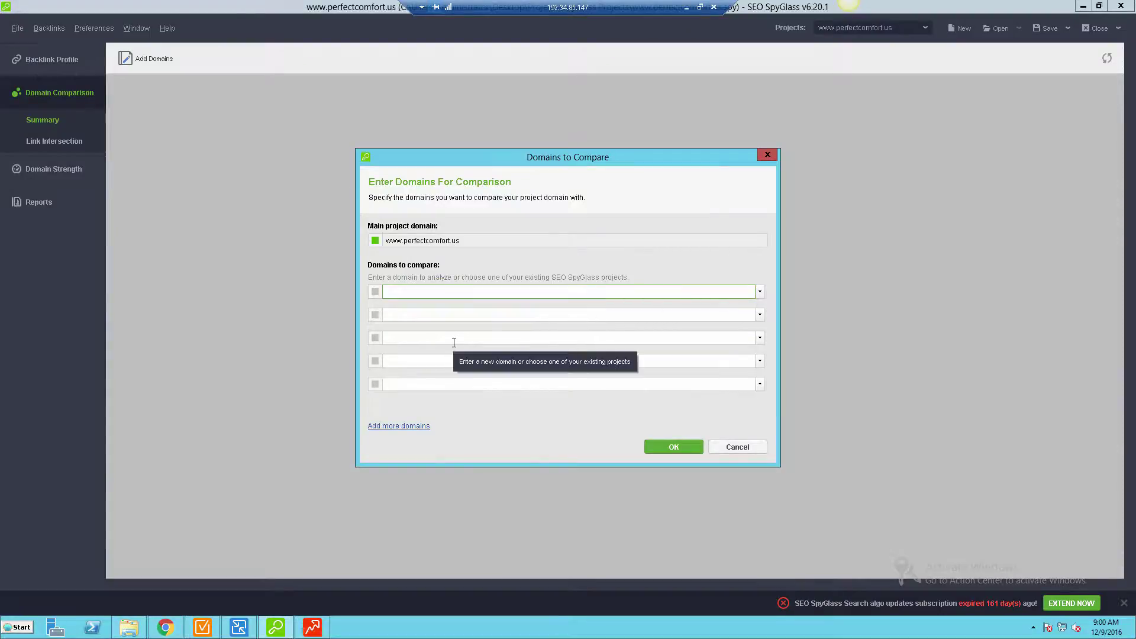
pyautogui.press('Tab')
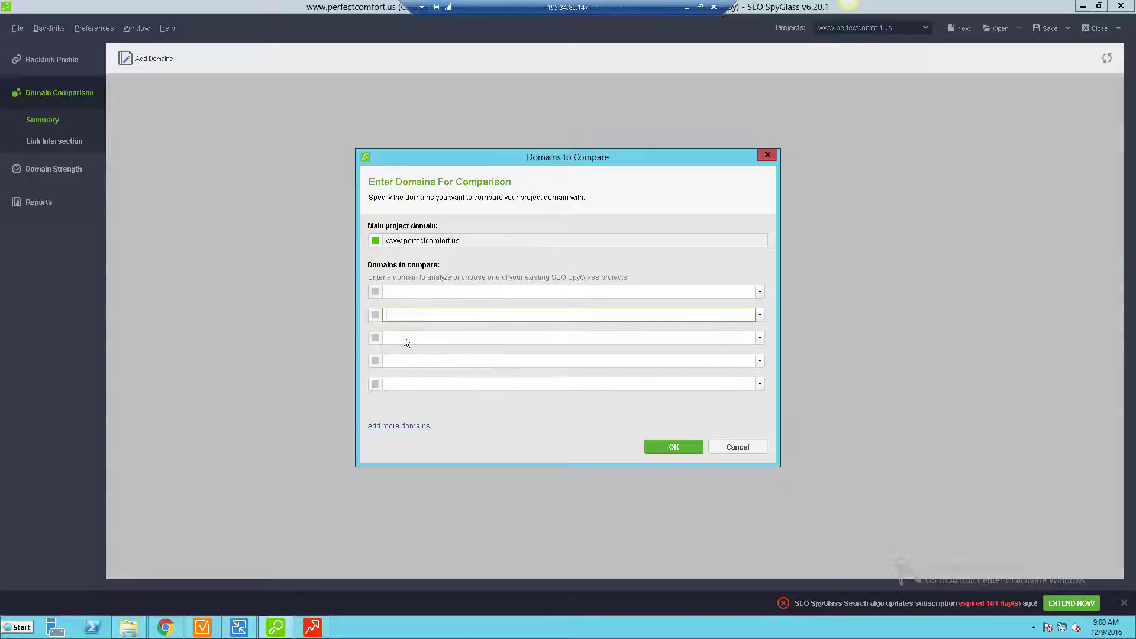
pyautogui.press('Tab')
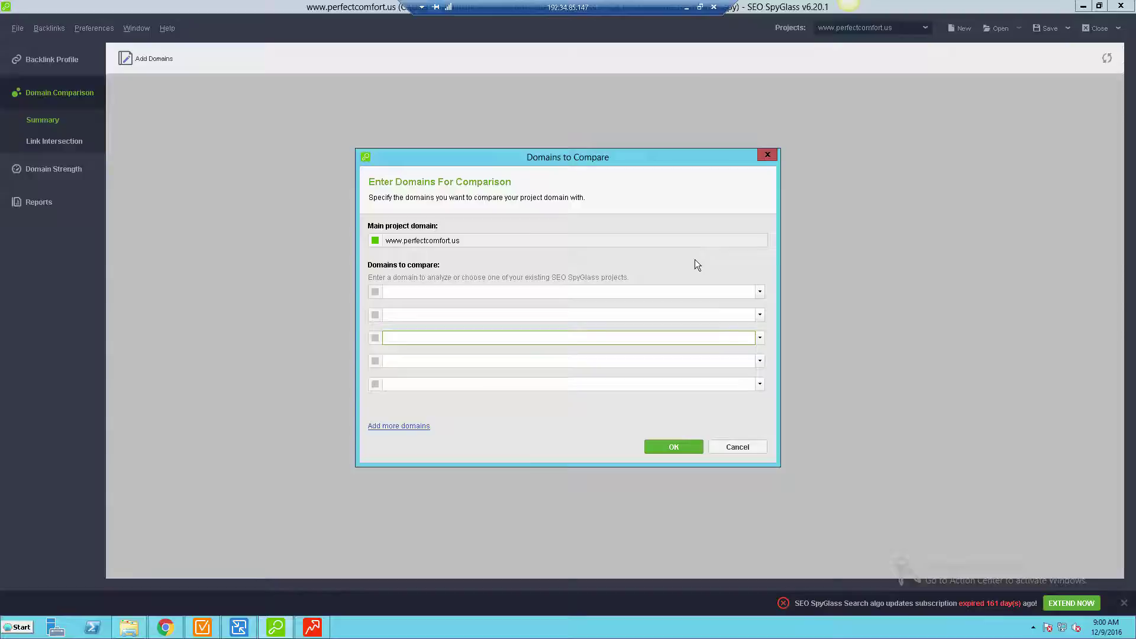
pyautogui.click(767, 157)
# Review Link Intersection's potential and all backlink domains, the comparison summary, then Domain Strength for perfectcomfort.us.
pyautogui.click(53, 141)
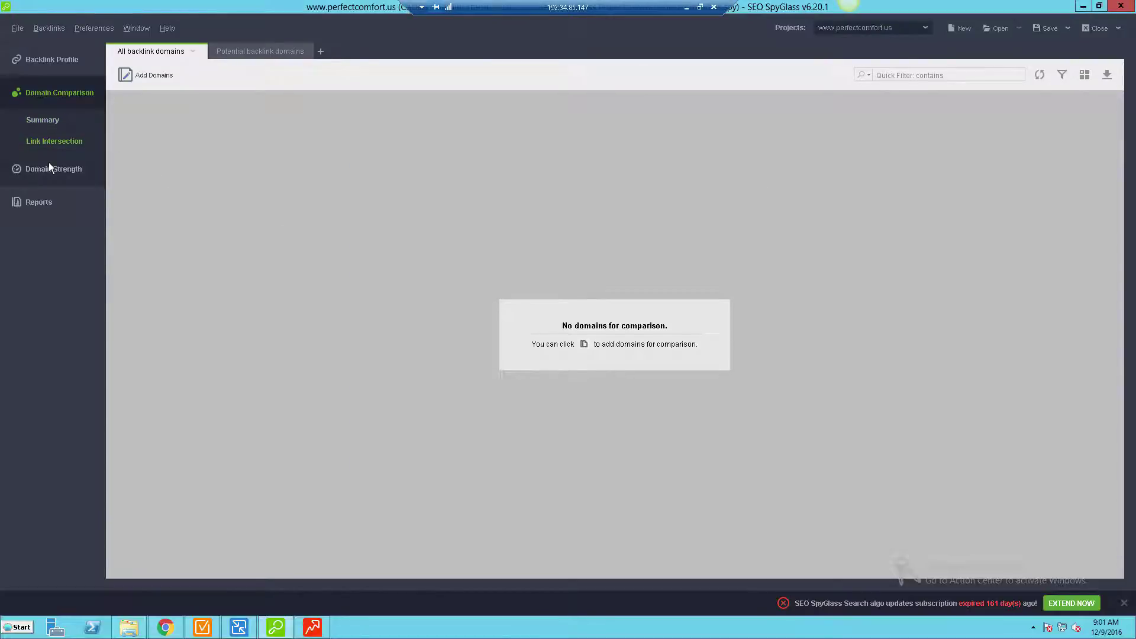
pyautogui.click(238, 54)
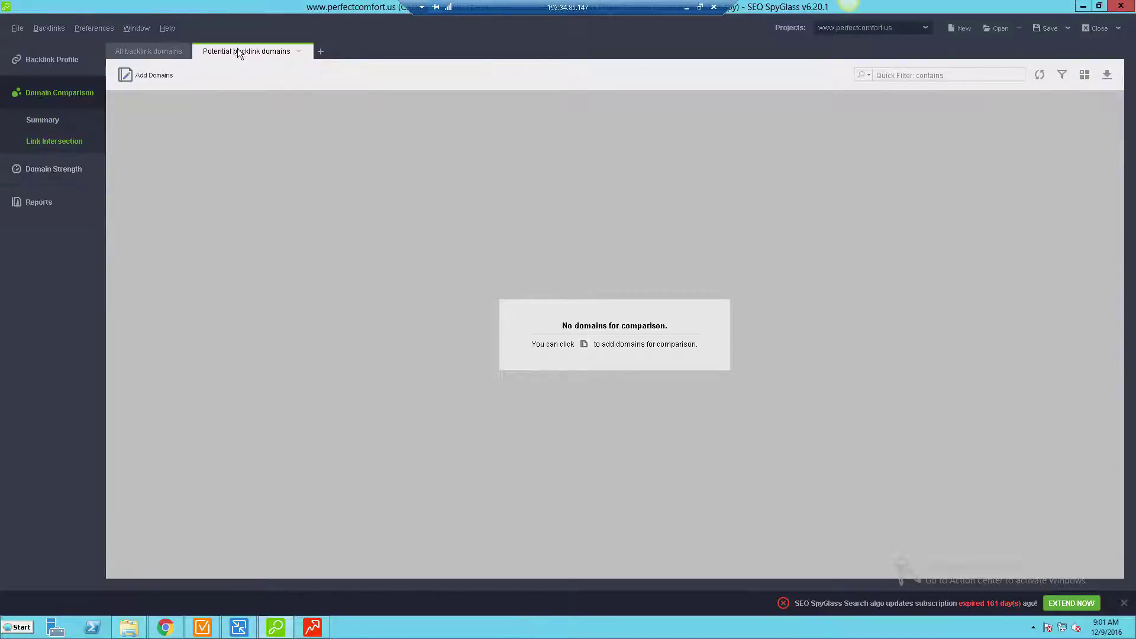
pyautogui.click(149, 52)
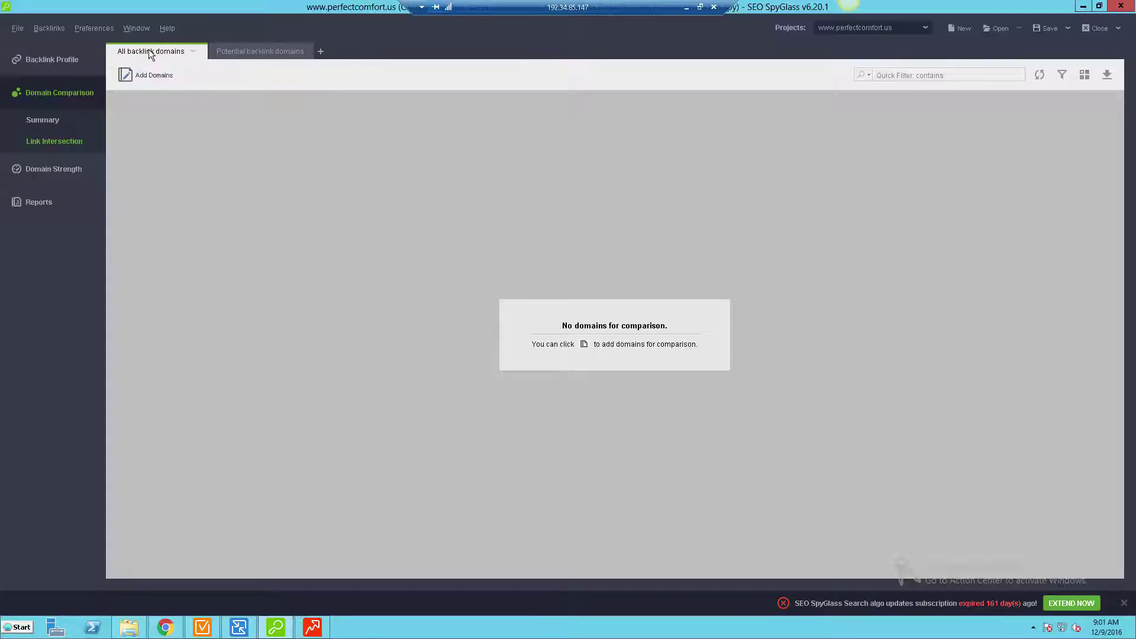
pyautogui.click(40, 121)
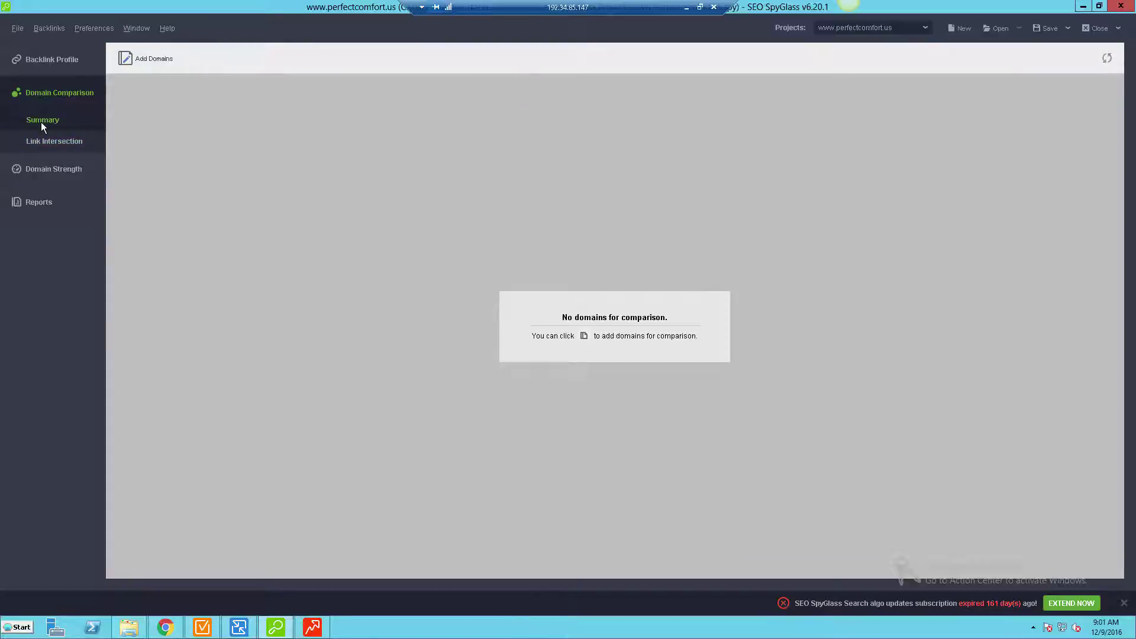
pyautogui.click(50, 141)
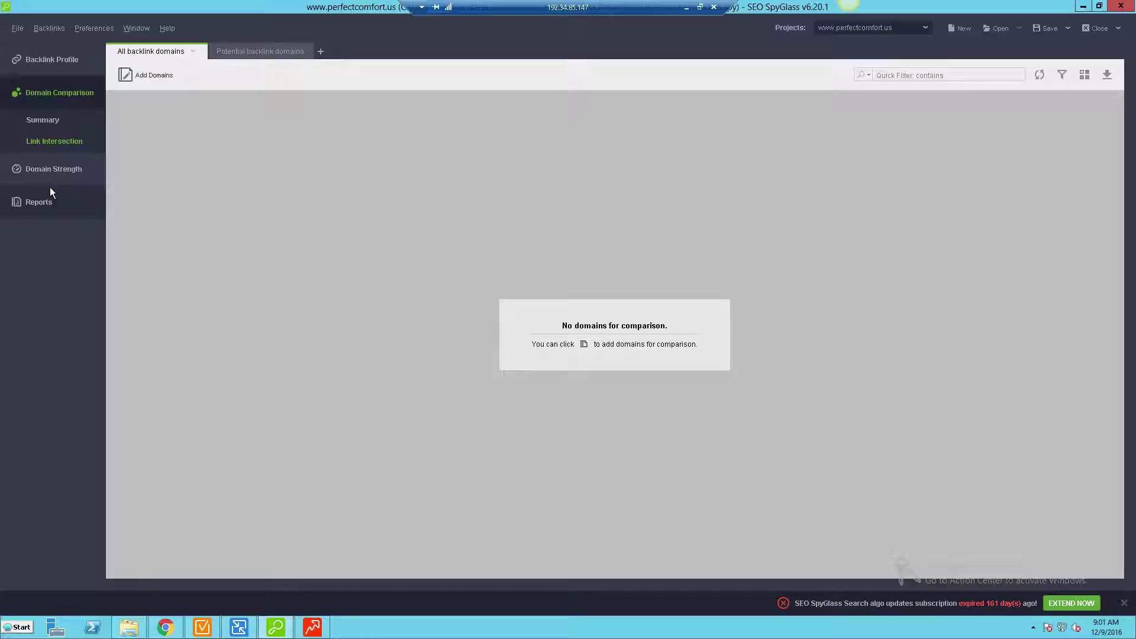
pyautogui.click(48, 182)
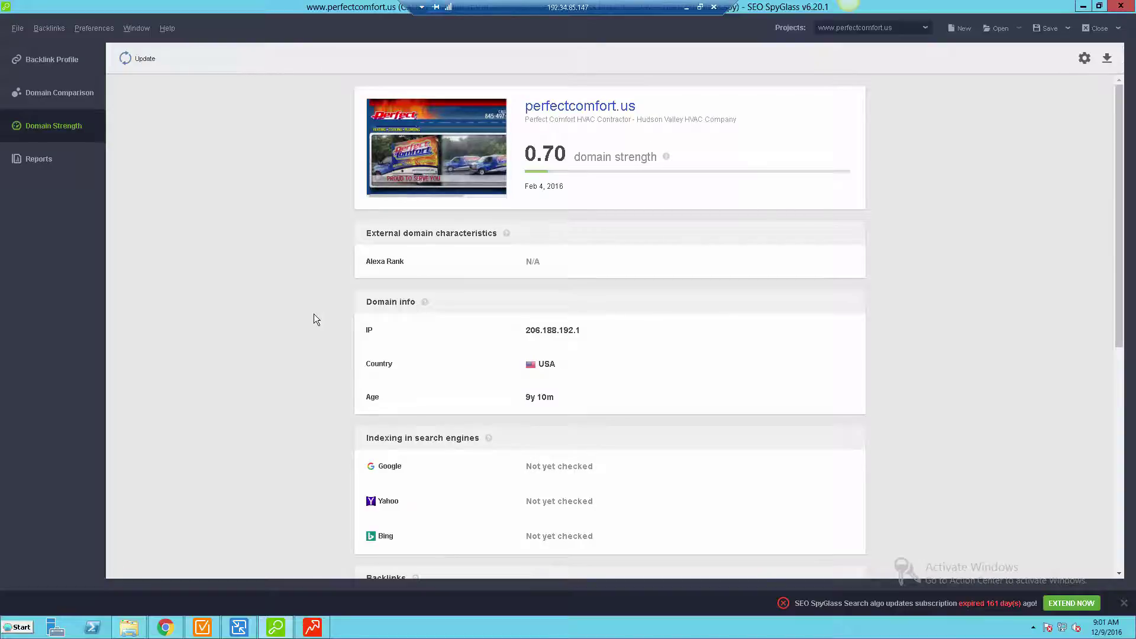
pyautogui.scroll(-4, 313, 317)
pyautogui.scroll(4, 309, 302)
# Go to the project's Reports section showing the Backlinks Summary report.
pyautogui.click(40, 158)
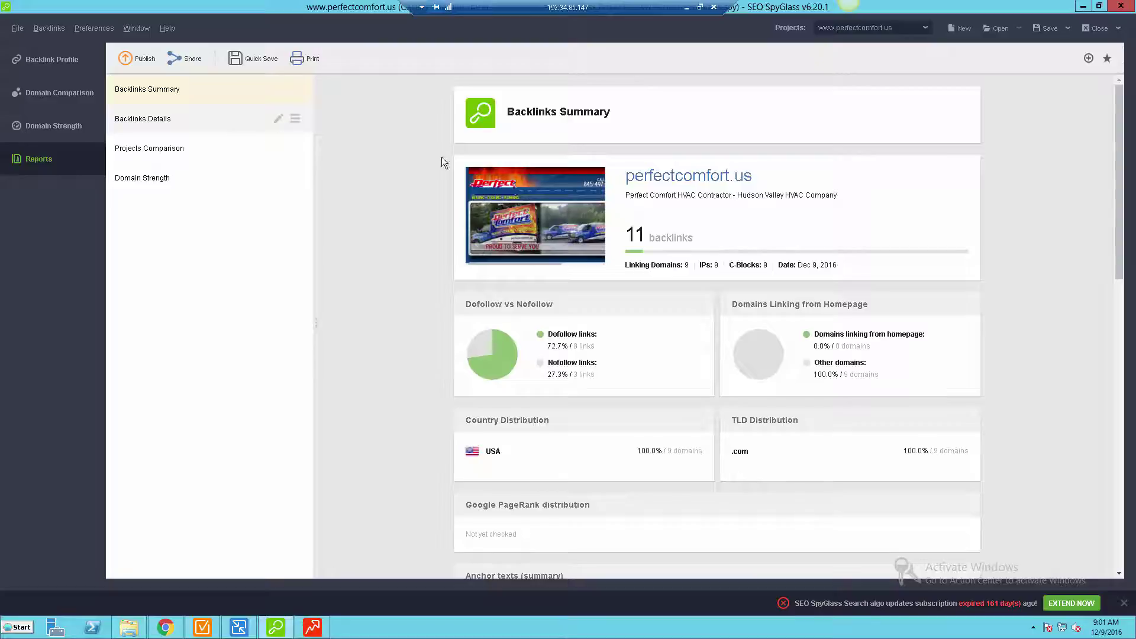
# Select the Backlinks Details report in the reports list.
pyautogui.click(165, 124)
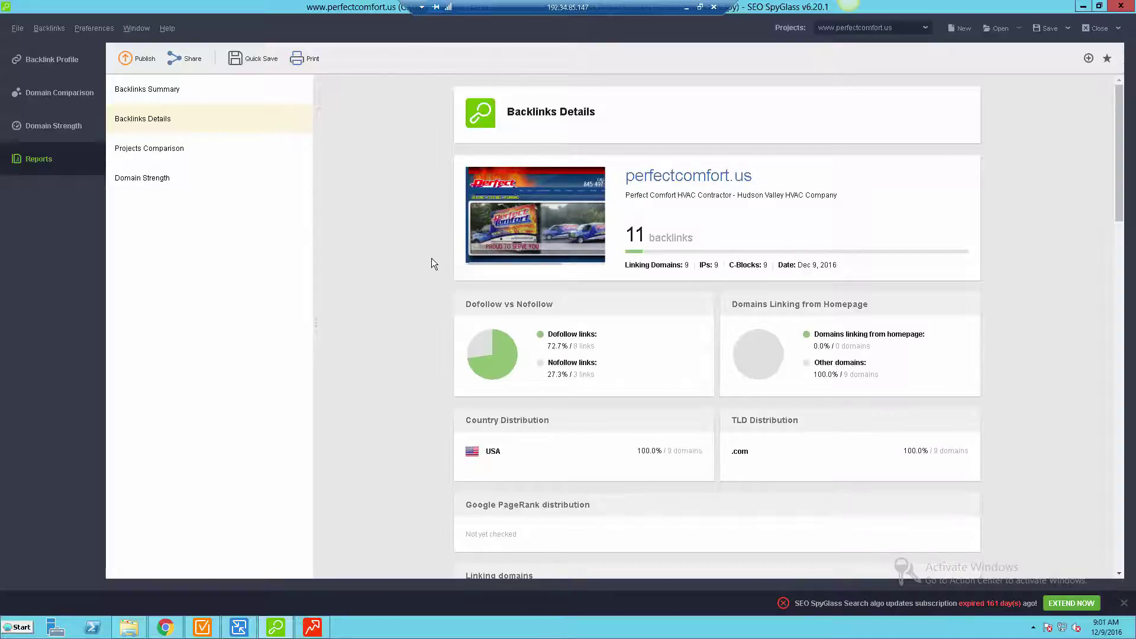
pyautogui.scroll(-3, 438, 284)
pyautogui.scroll(3, 419, 240)
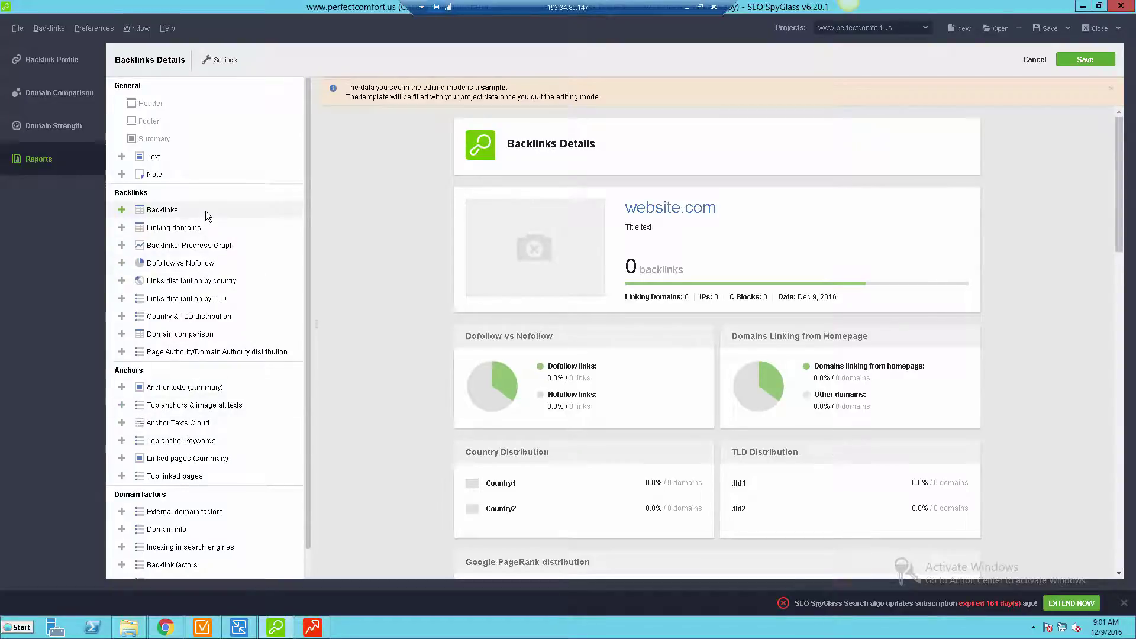
pyautogui.moveTo(716, 251)
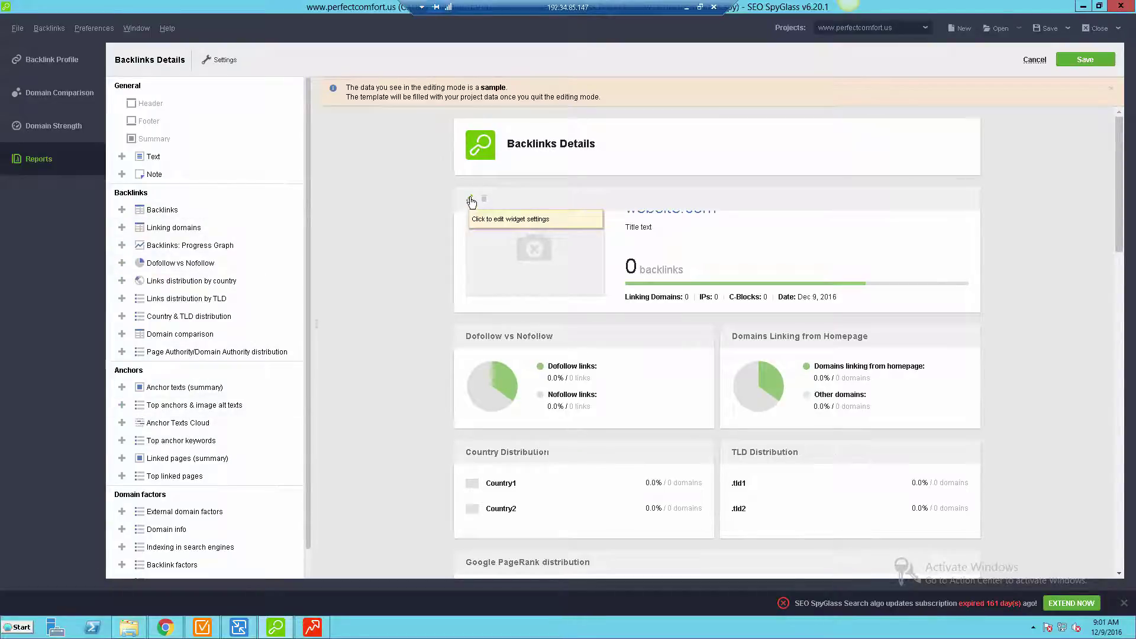
pyautogui.click(469, 198)
pyautogui.click(519, 296)
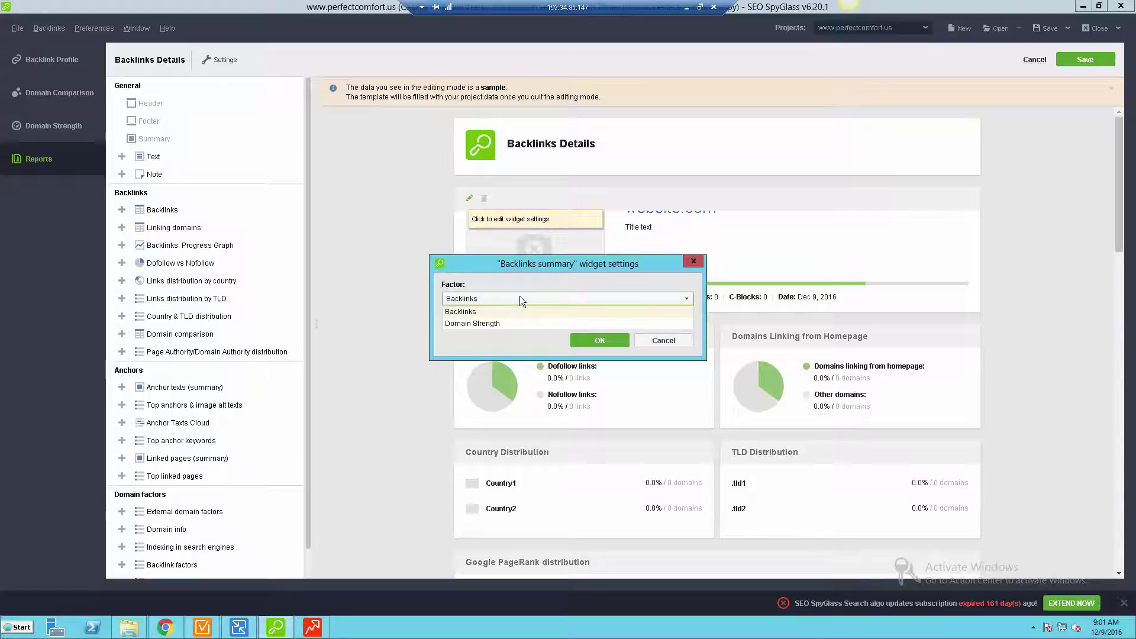
pyautogui.click(669, 341)
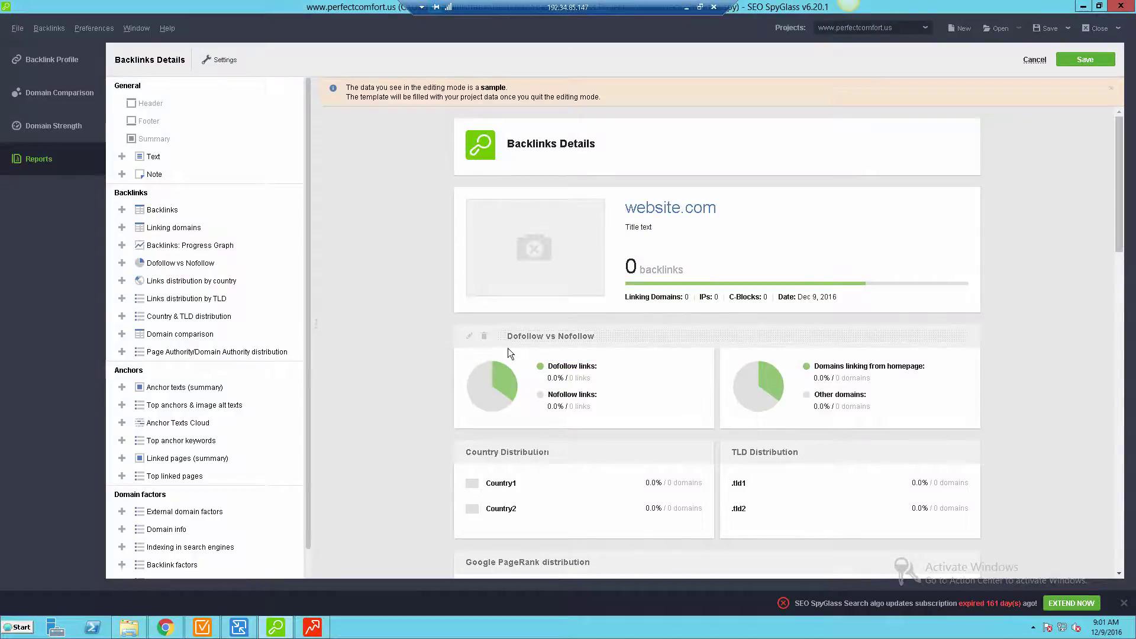
pyautogui.click(471, 341)
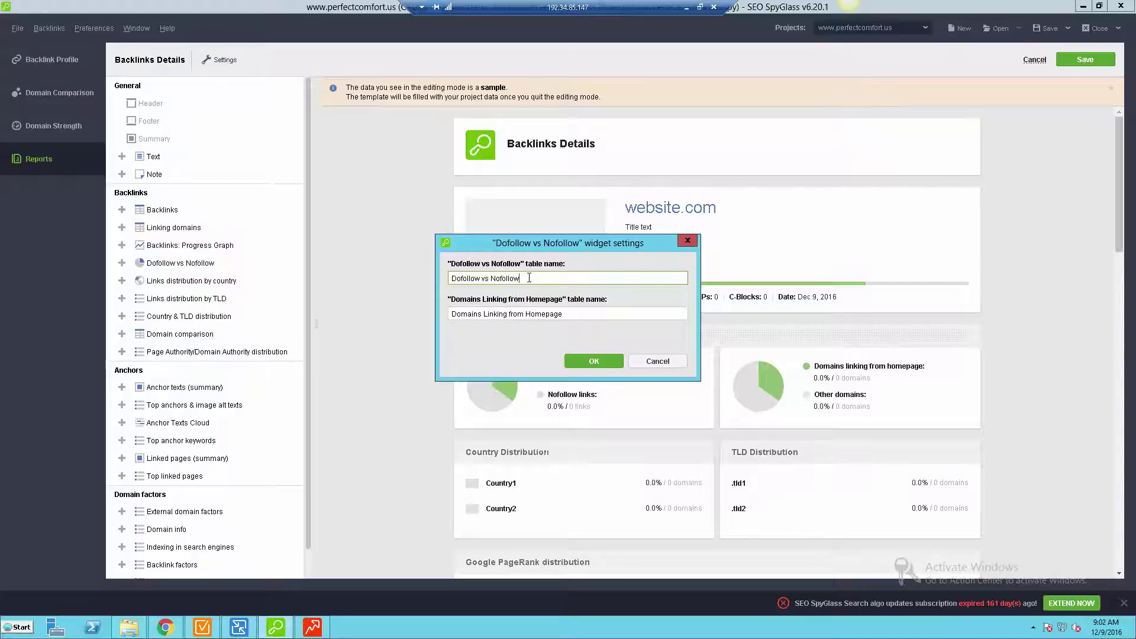
pyautogui.click(657, 360)
pyautogui.scroll(-1, 577, 374)
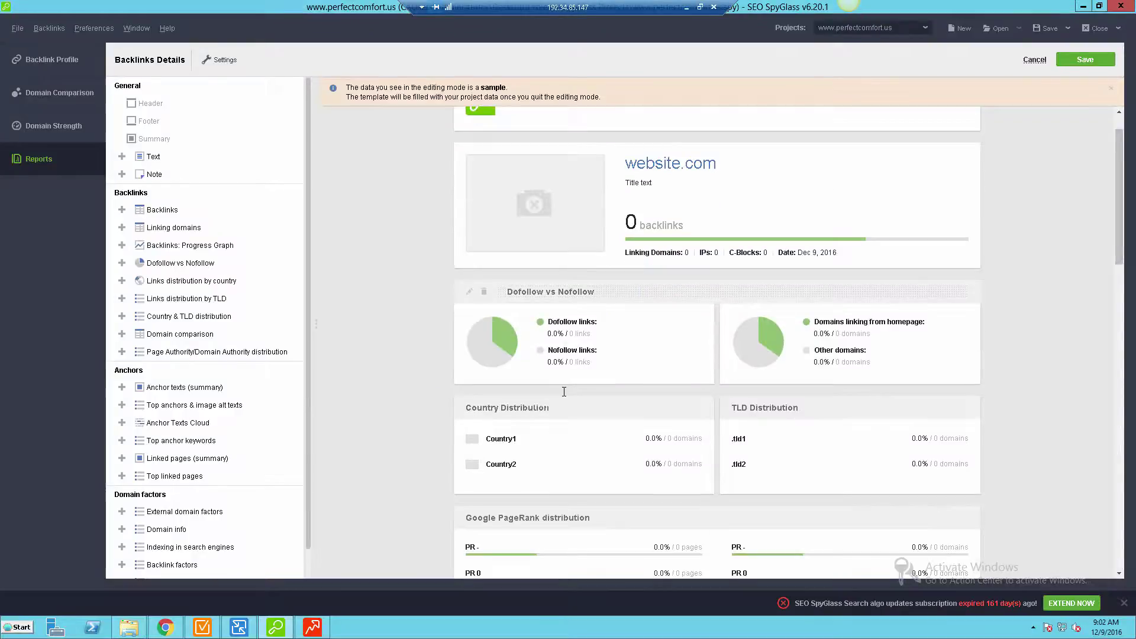
pyautogui.scroll(-1, 543, 386)
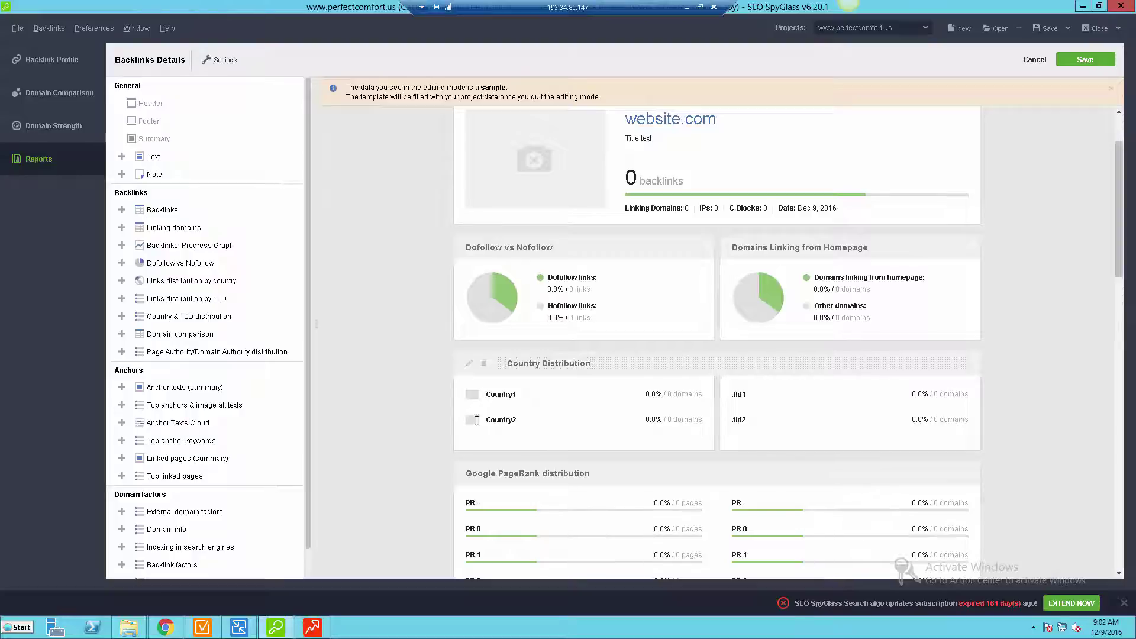
pyautogui.scroll(-2, 459, 427)
pyautogui.scroll(-2, 458, 426)
pyautogui.scroll(-1, 457, 420)
pyautogui.scroll(-3, 458, 419)
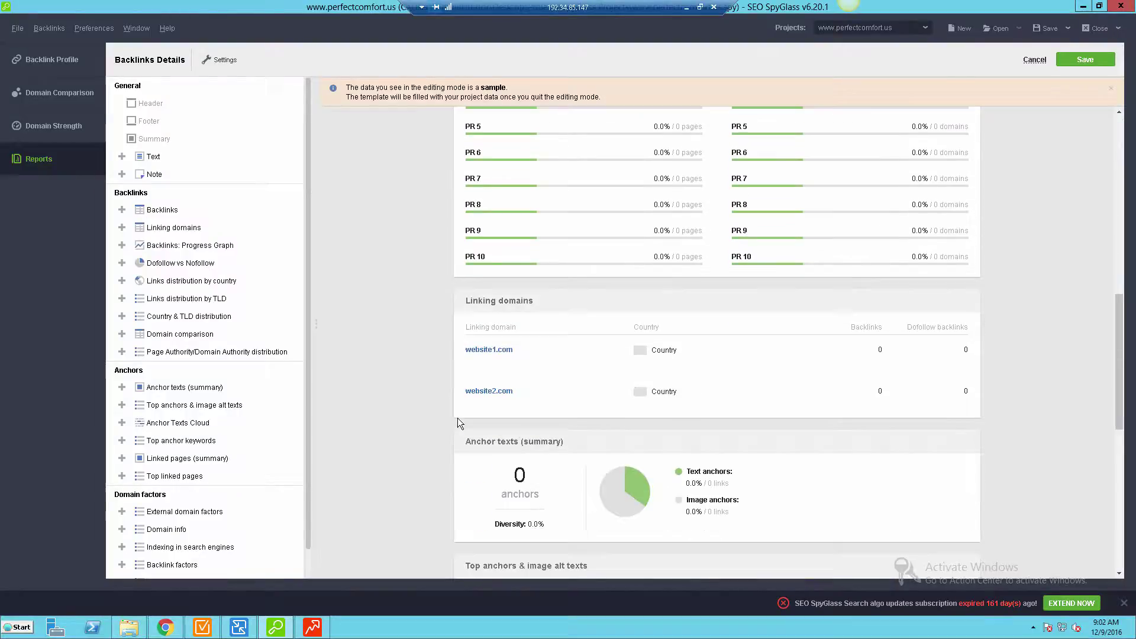
pyautogui.scroll(-1, 408, 405)
pyautogui.scroll(-2, 410, 409)
pyautogui.scroll(-1, 444, 418)
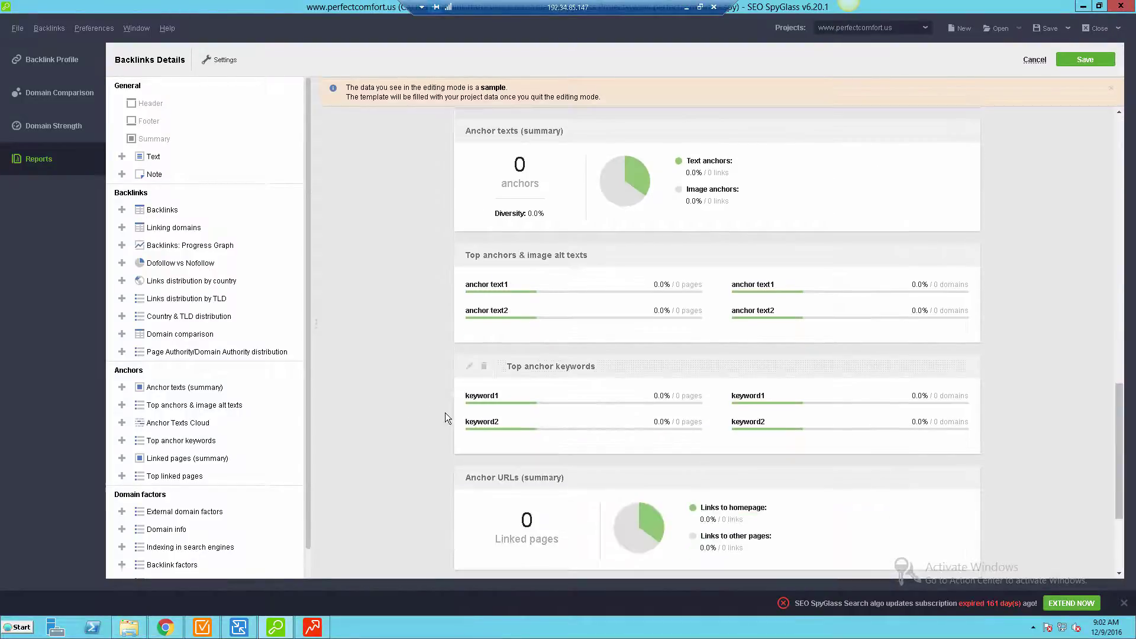
pyautogui.scroll(1, 445, 417)
pyautogui.scroll(1, 445, 417)
pyautogui.scroll(2, 446, 417)
pyautogui.scroll(3, 446, 417)
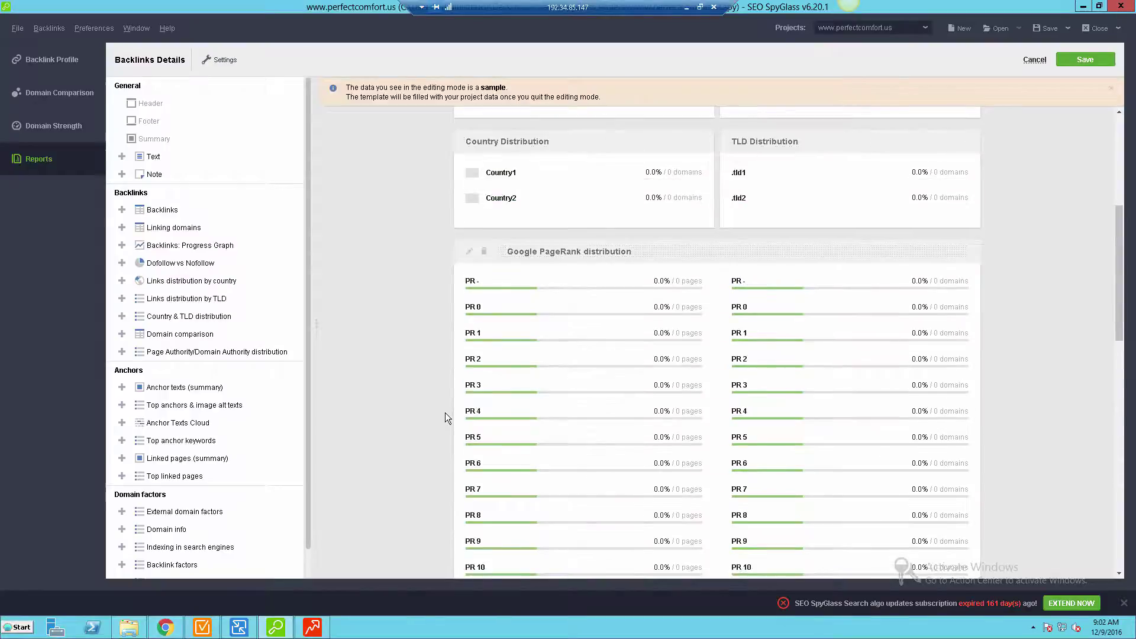
pyautogui.scroll(2, 446, 417)
pyautogui.scroll(1, 445, 418)
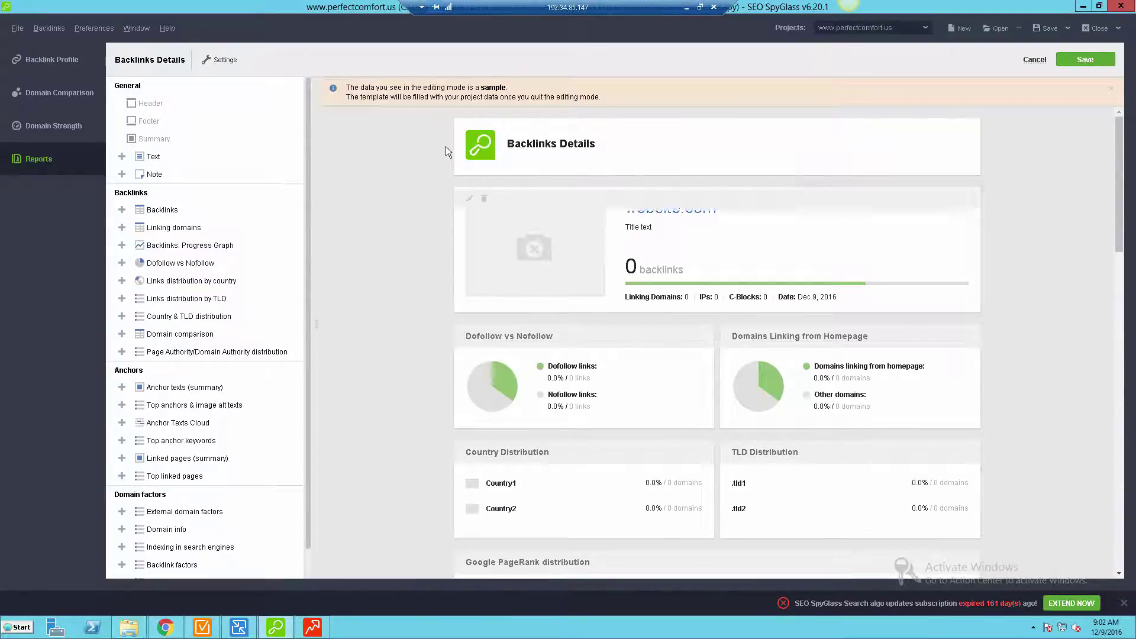
pyautogui.moveTo(480, 151)
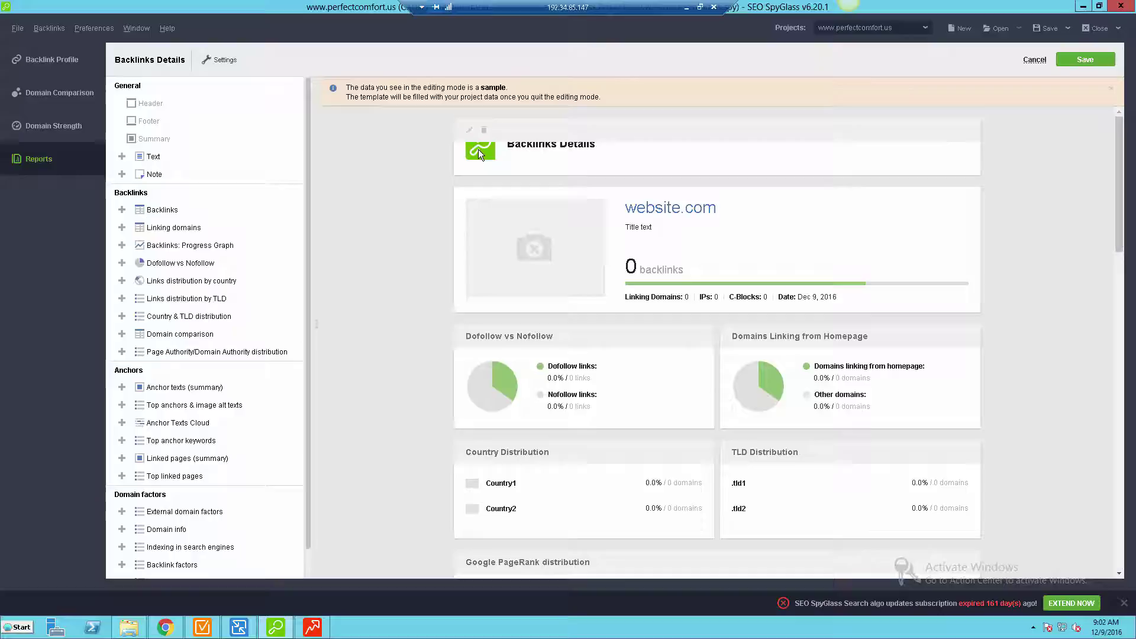
pyautogui.click(470, 131)
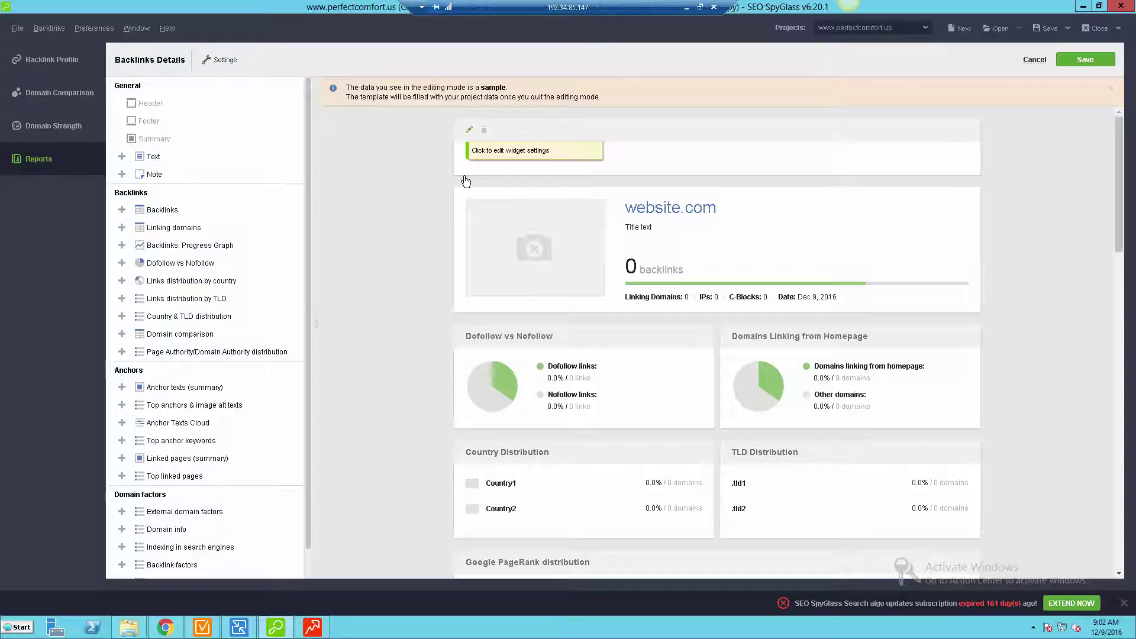
pyautogui.click(464, 243)
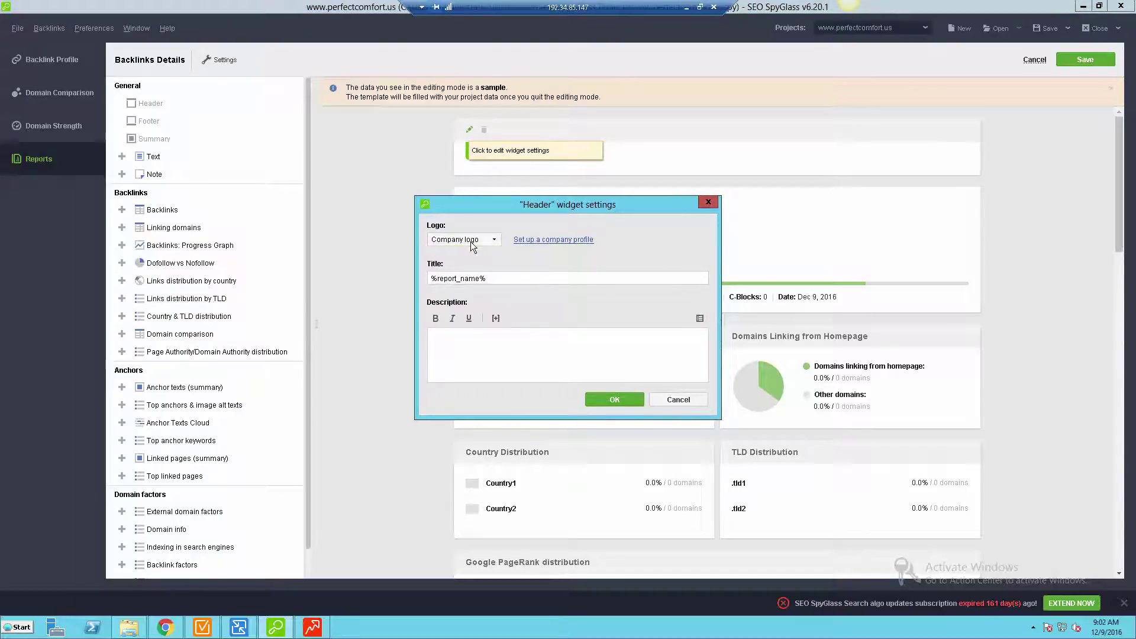
pyautogui.click(709, 202)
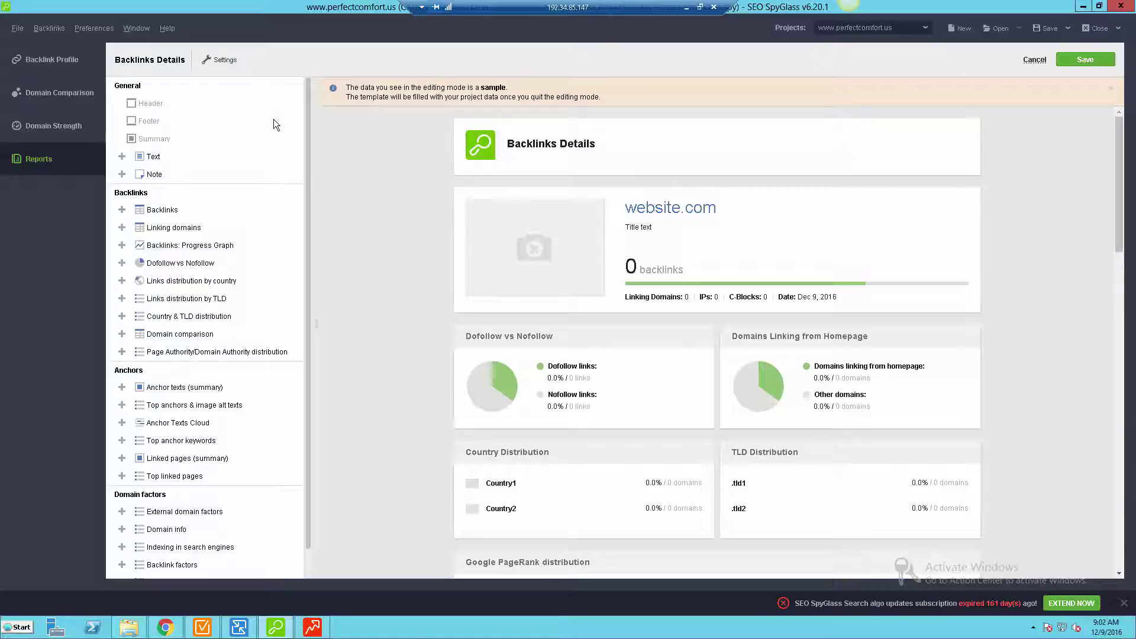
pyautogui.click(18, 30)
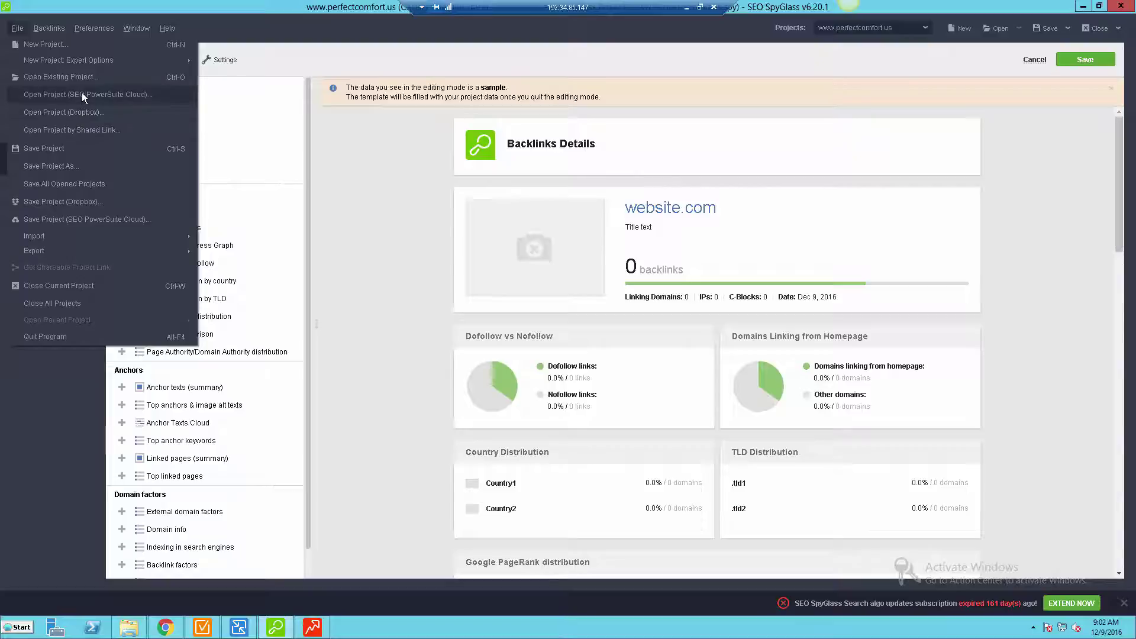
pyautogui.press('Escape')
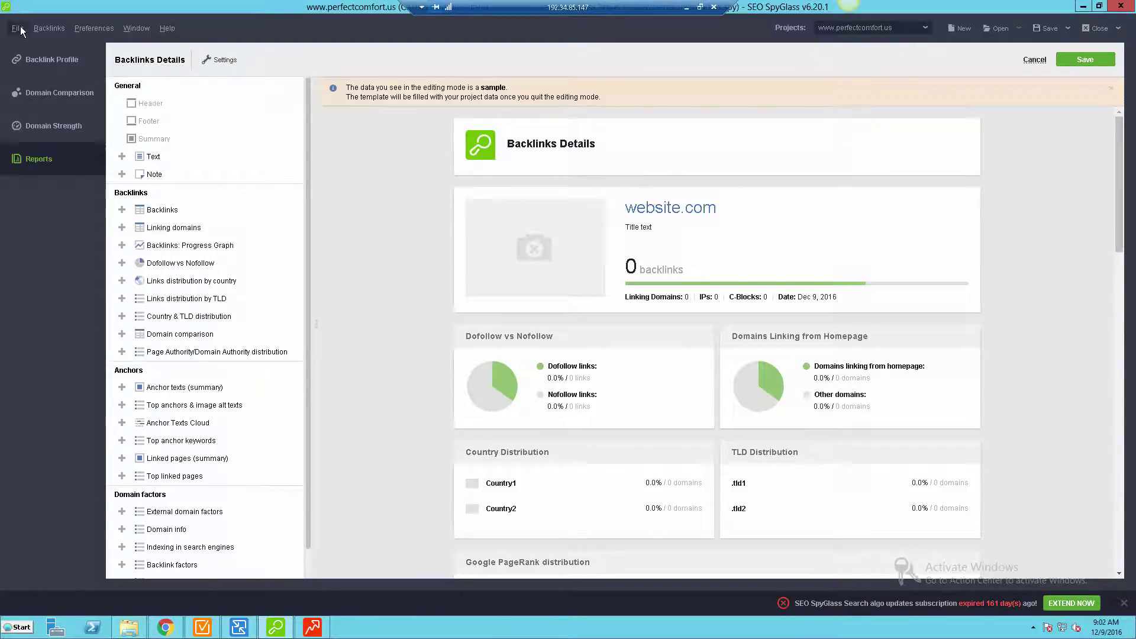